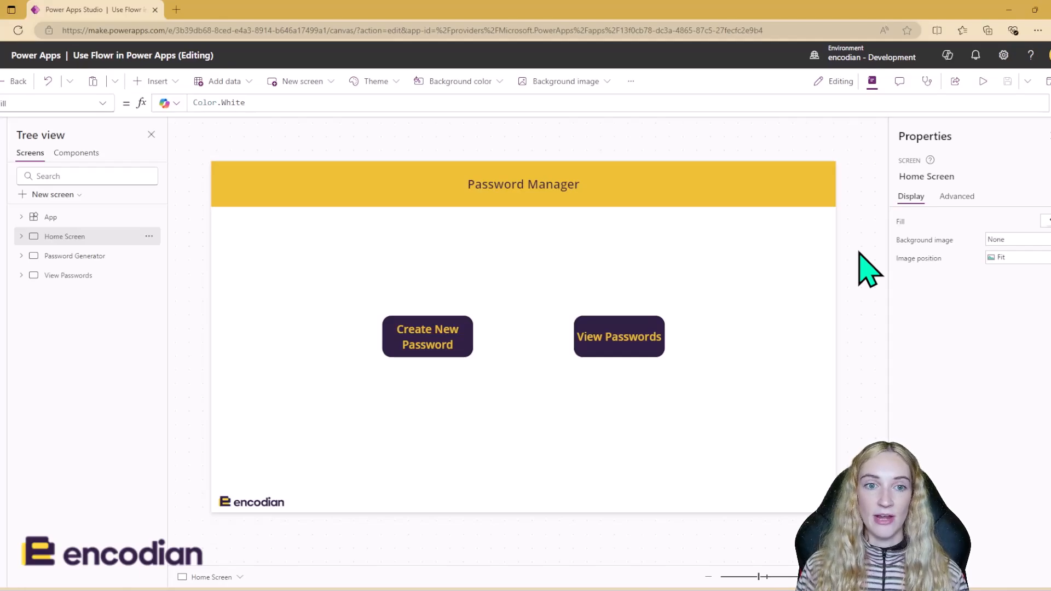
Review the app's data sources and search the available connectors for encodian.
left_click(5, 207)
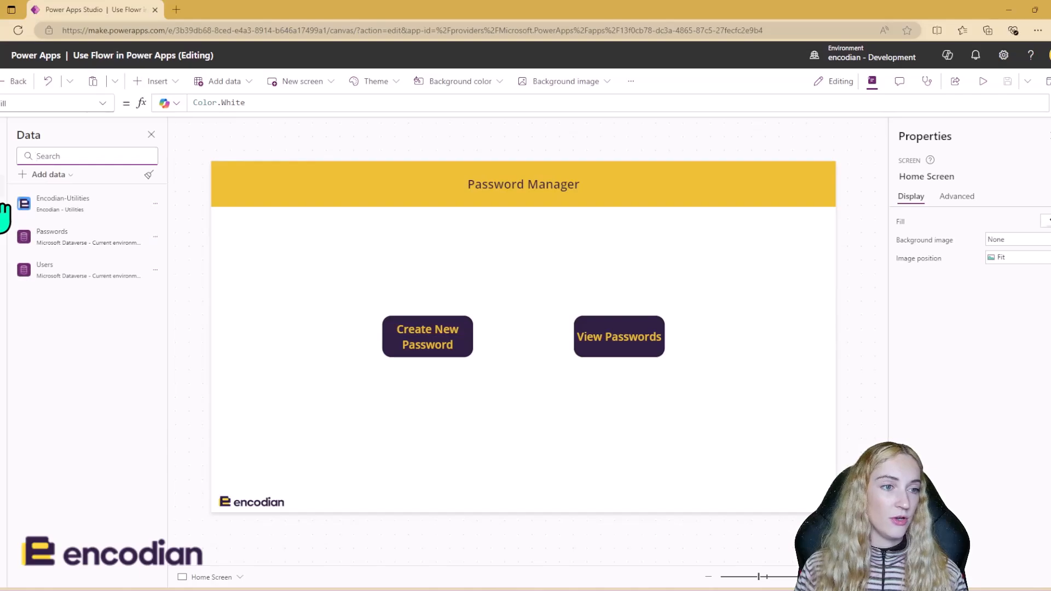
mouse_move(128, 213)
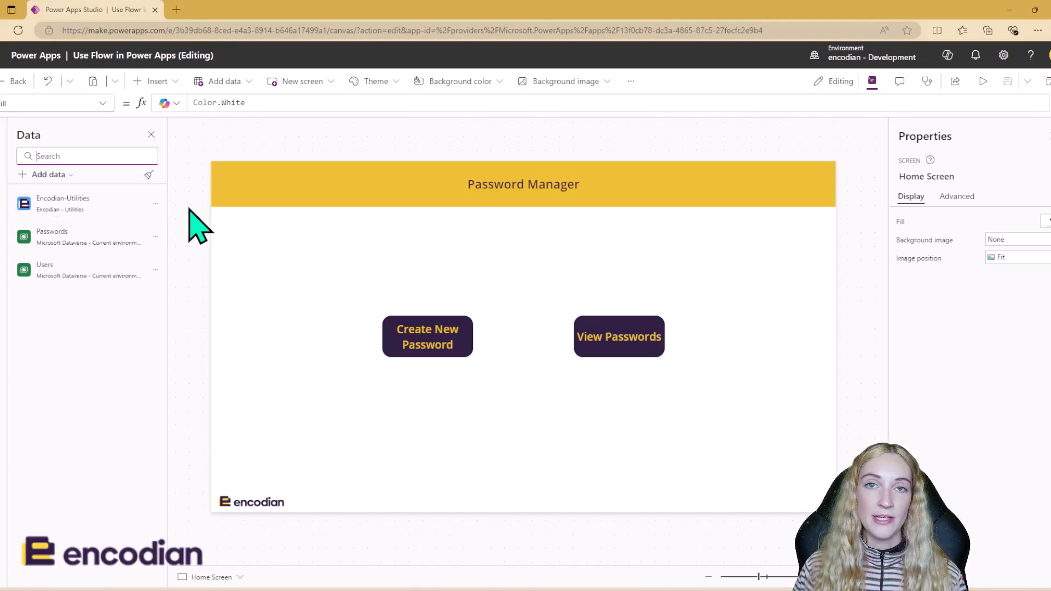
left_click(60, 176)
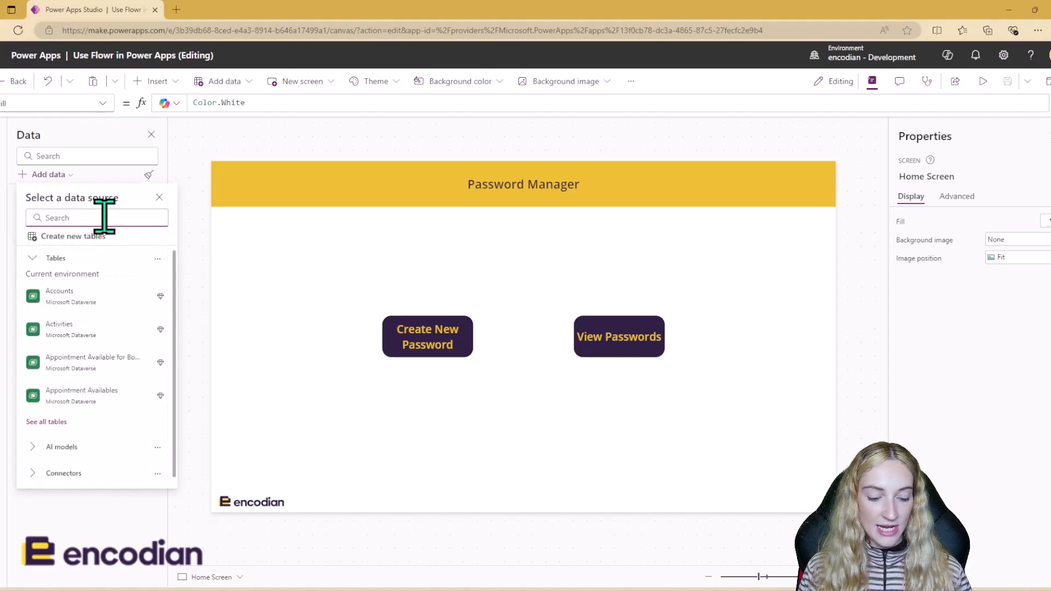
type("encodian")
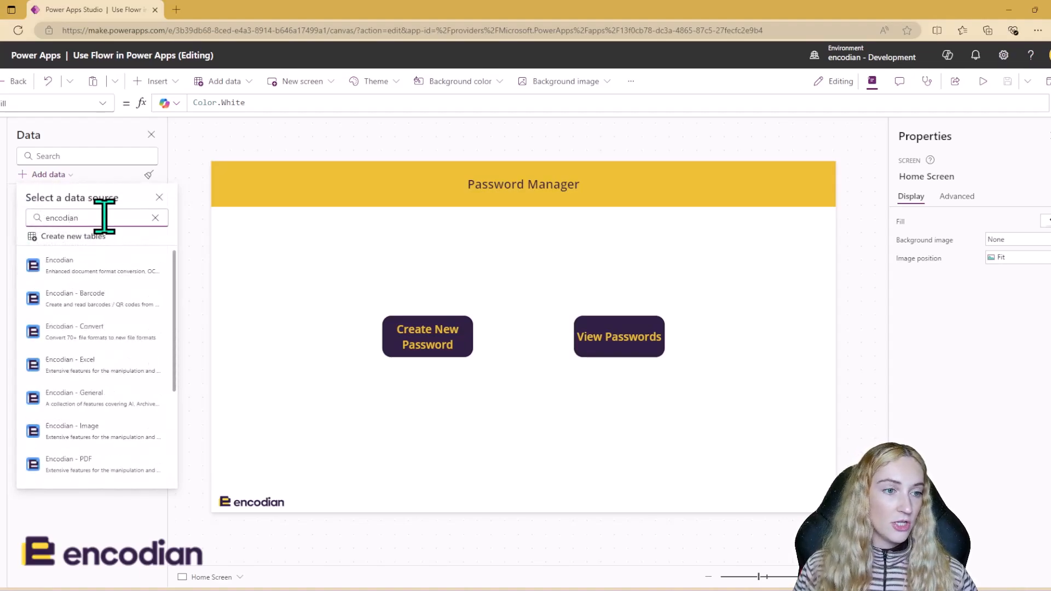
scroll(134, 315, "down", 1)
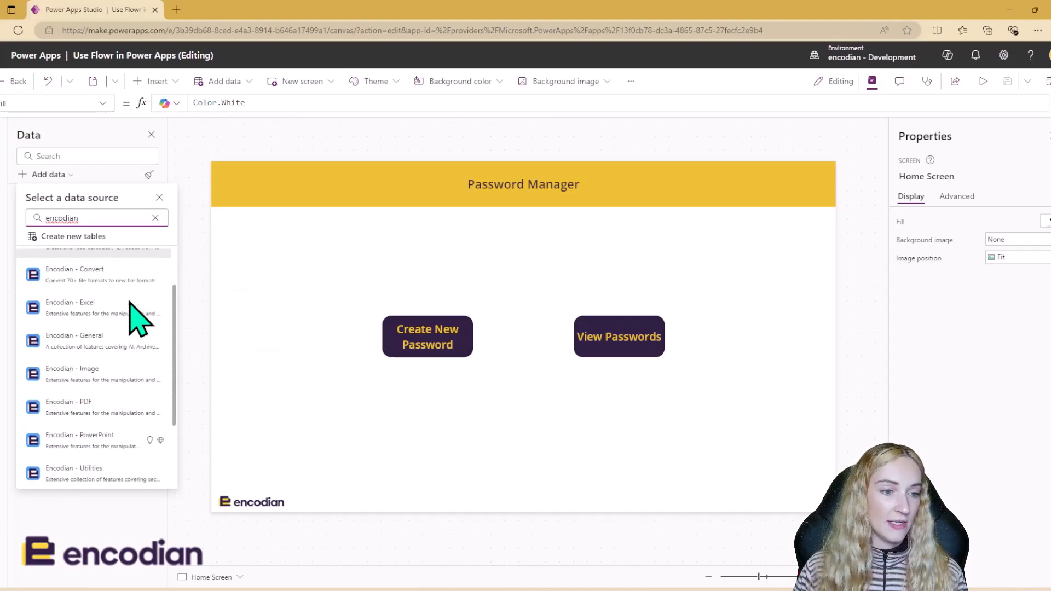
mouse_move(131, 352)
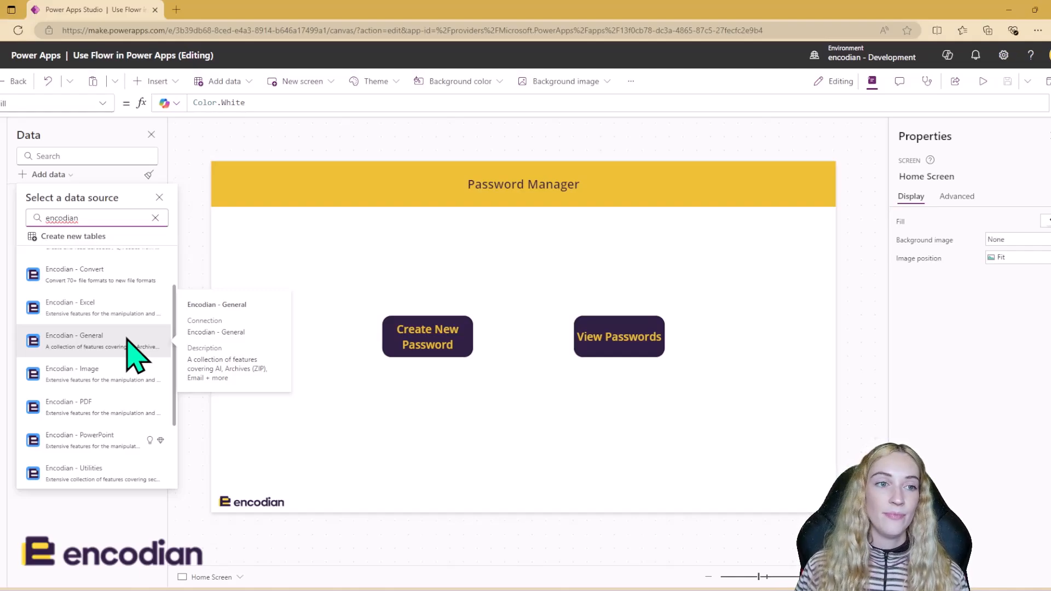
left_click(186, 144)
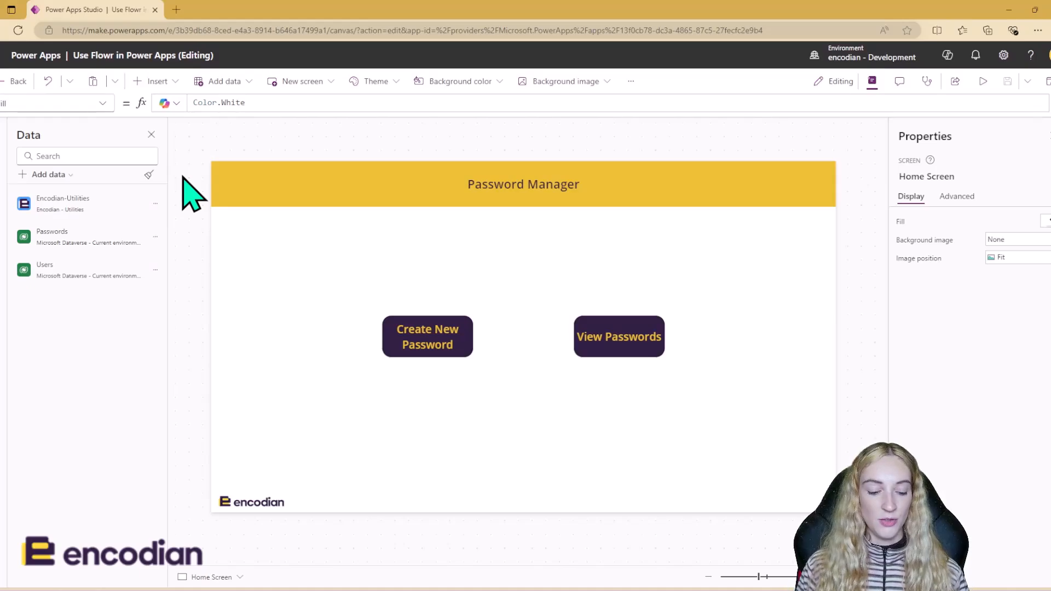
Go to the Password Generator screen and examine the Generate Password button's full OnSelect formula.
left_click(413, 340, "alt")
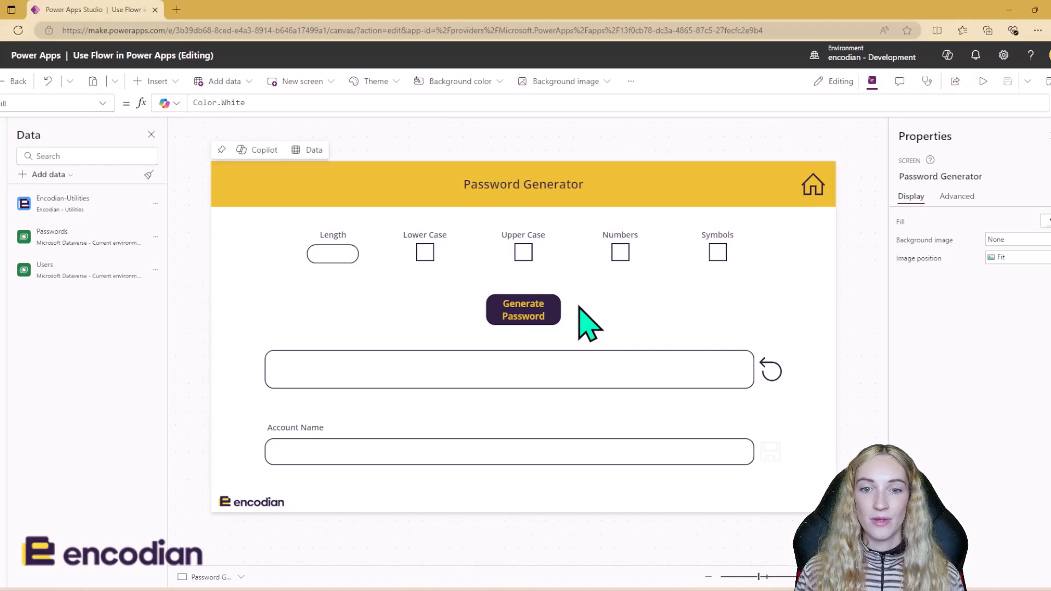
left_click(542, 311)
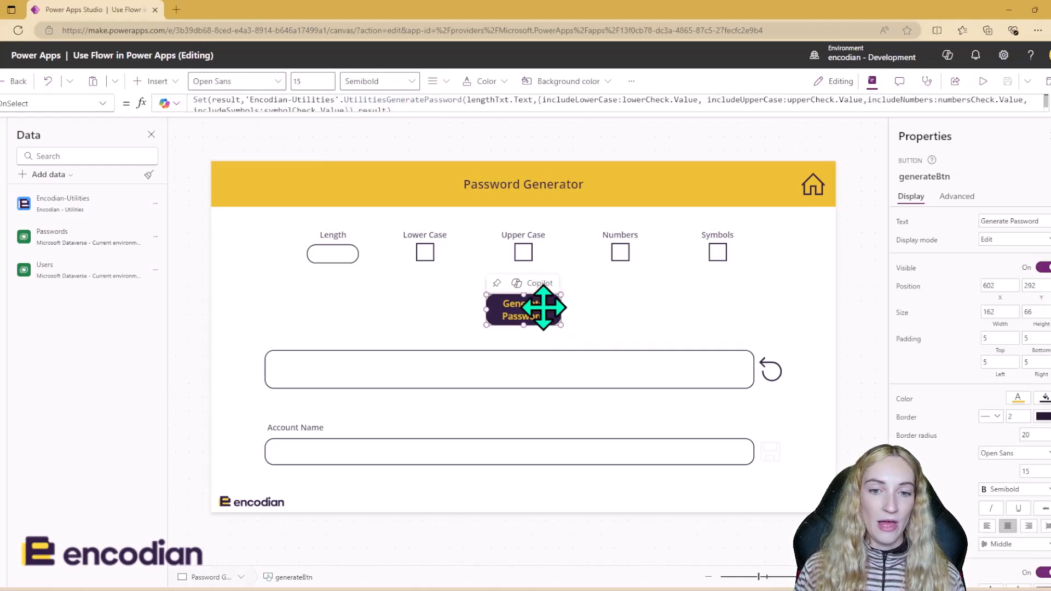
left_click(980, 107)
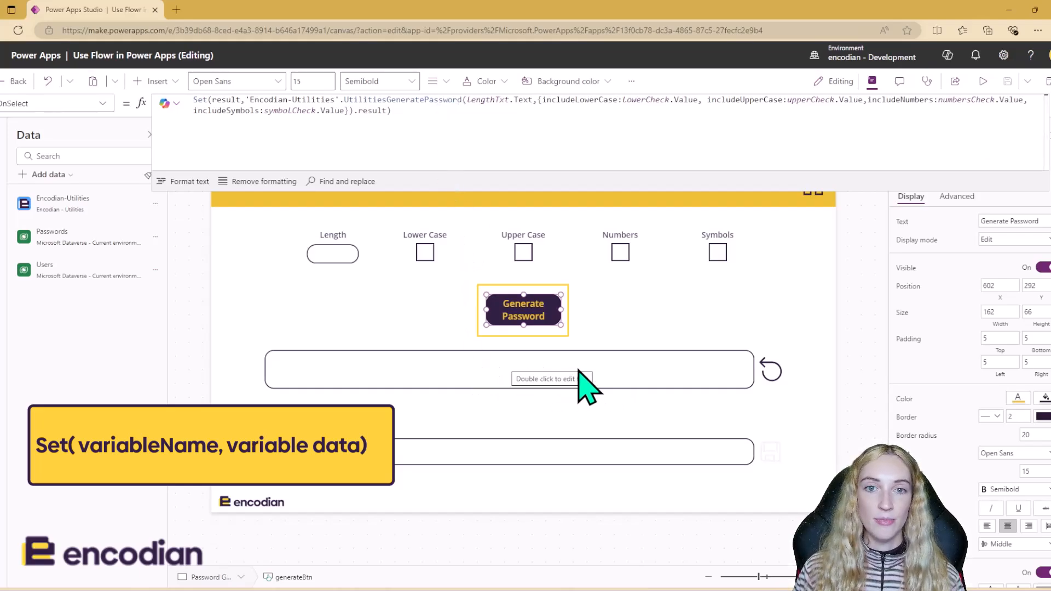
left_click(424, 111)
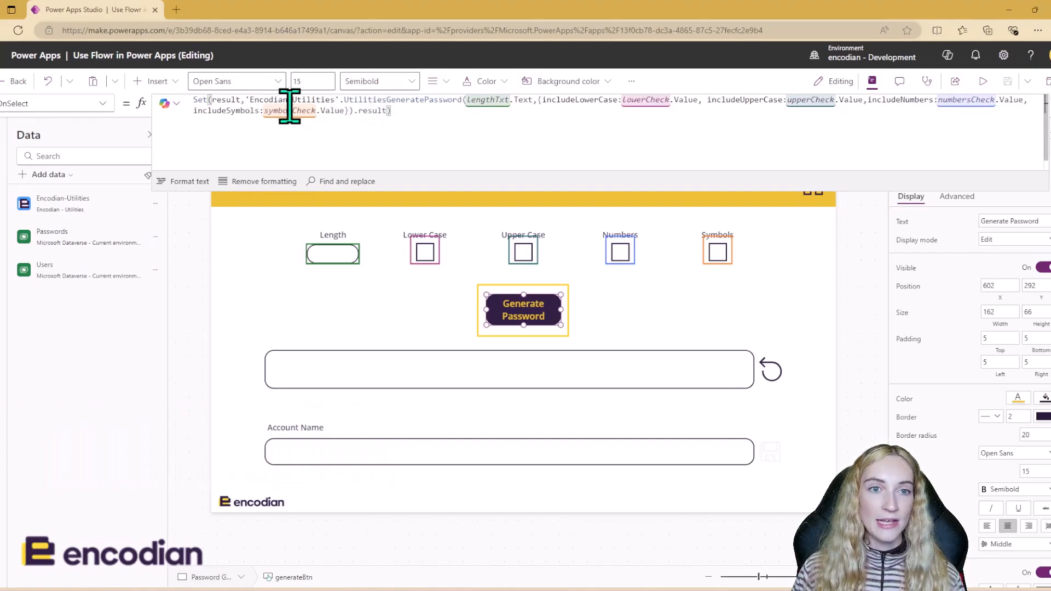
left_click_drag(247, 97, 400, 107)
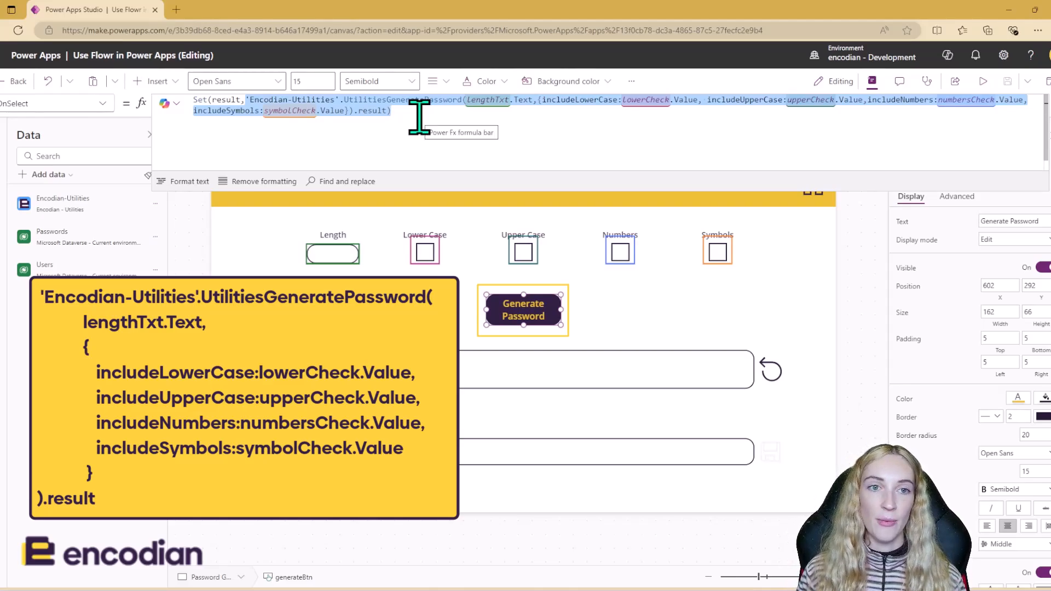
left_click(419, 116)
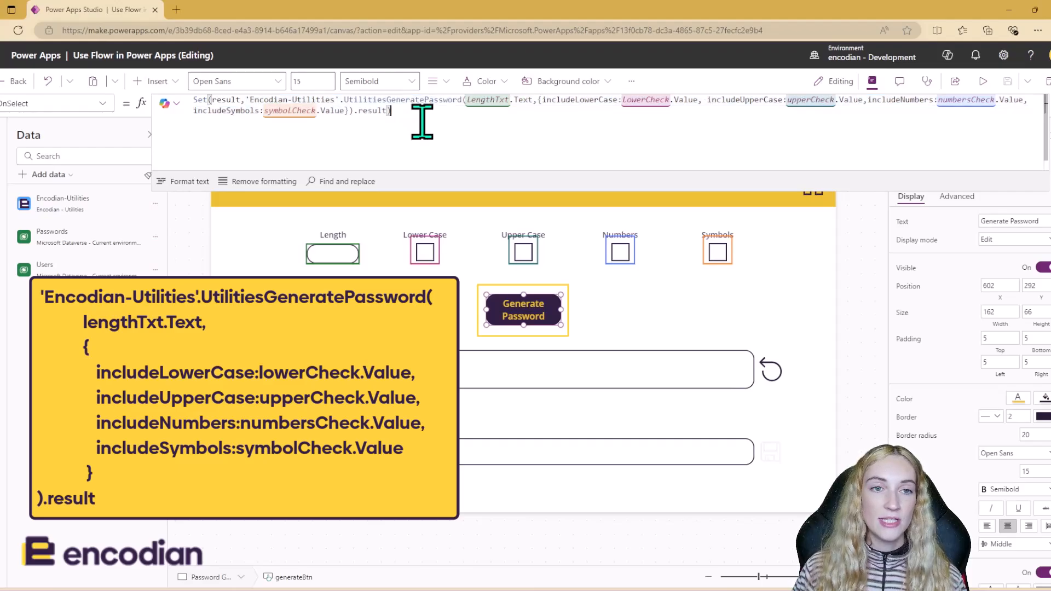
End the Generate Password button's Set statement with a semicolon and add blank lines beneath it.
type(";")
key("shift+Return")
key("shift+Return")
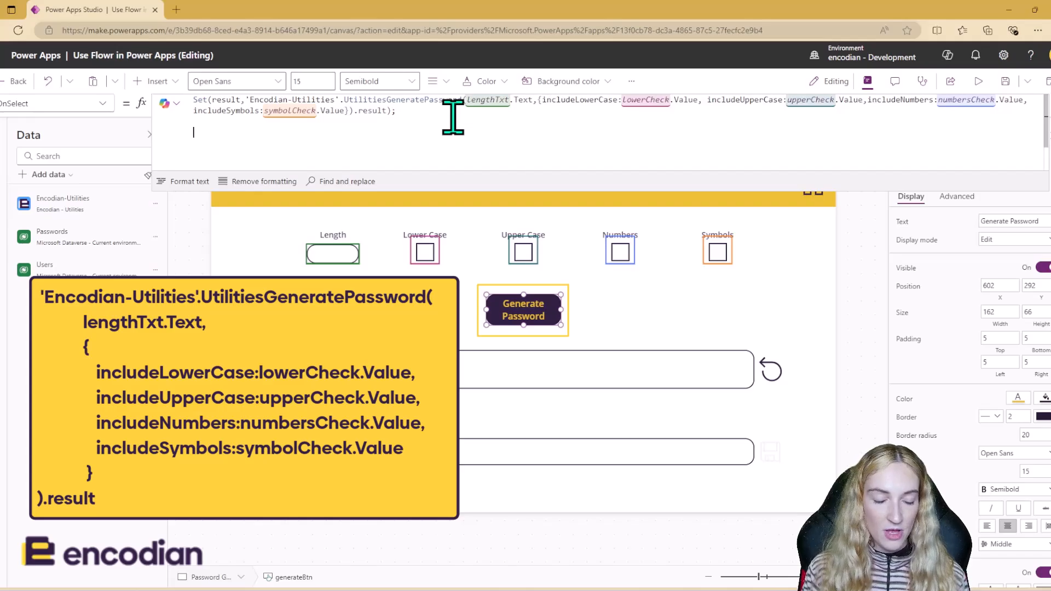
Start a second 'Encodian-Utilities'.UtilitiesGeneratePassword( call beneath the existing Set statement.
type("enco")
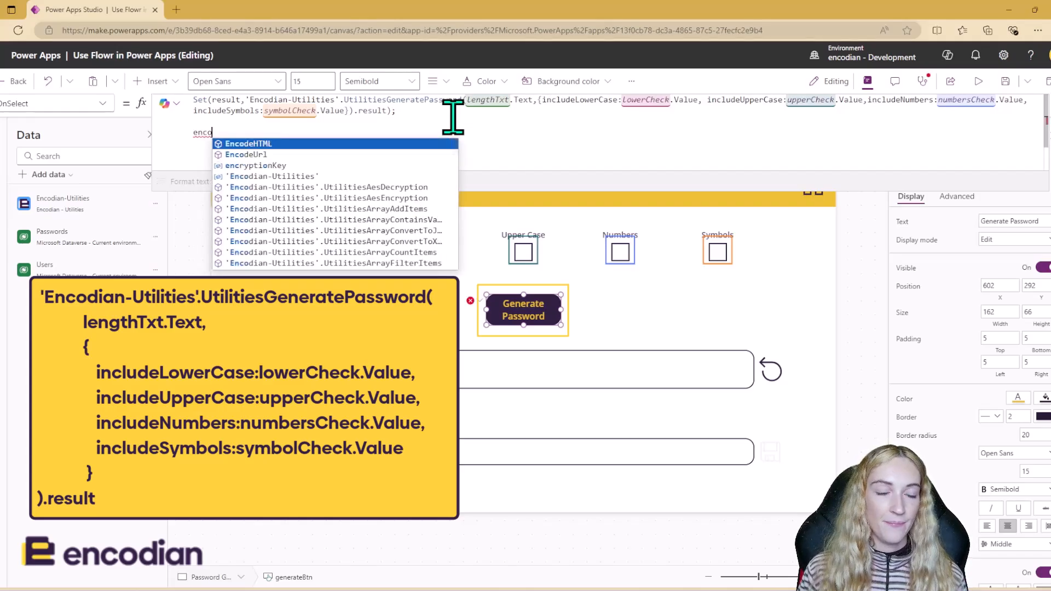
left_click(350, 176)
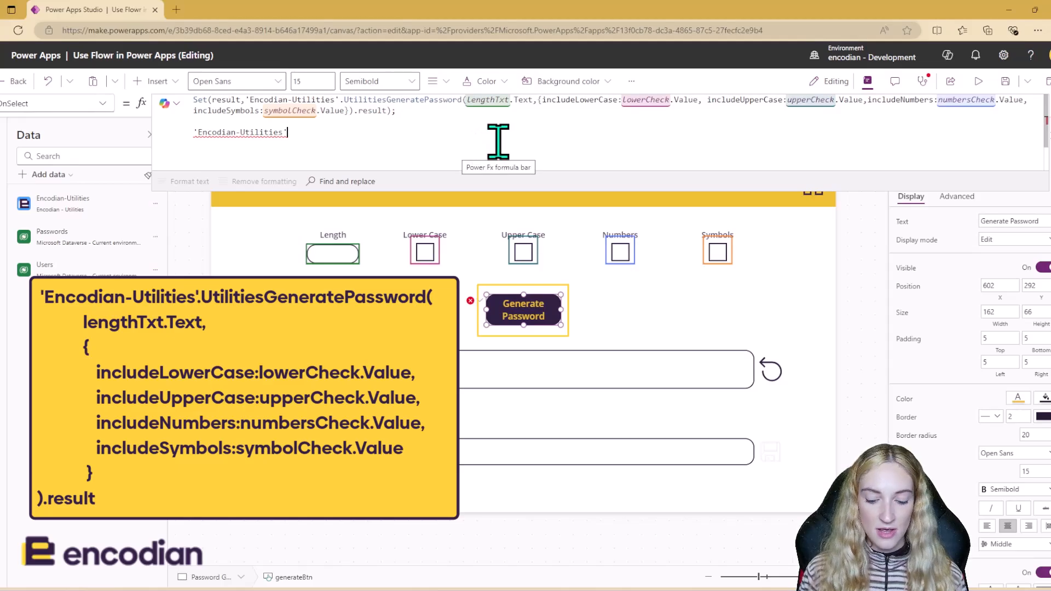
type(".")
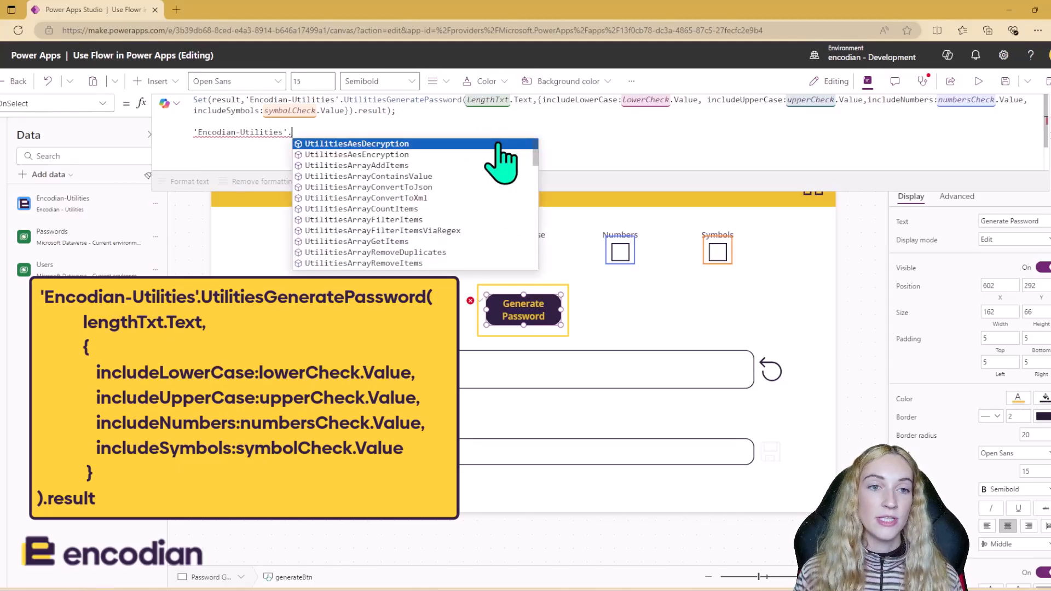
scroll(486, 176, "down", 10)
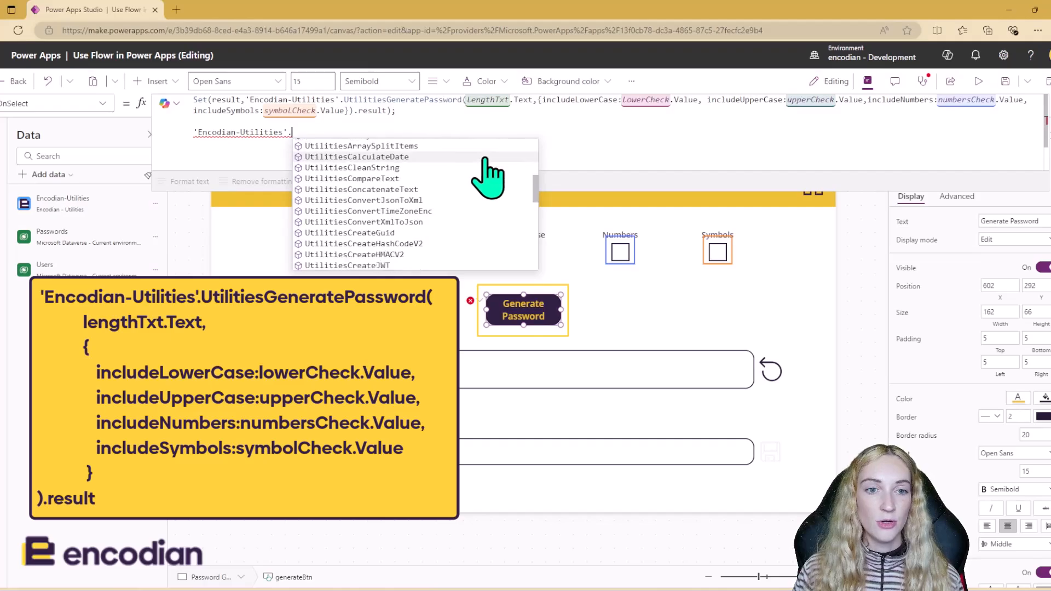
scroll(485, 159, "up", 10)
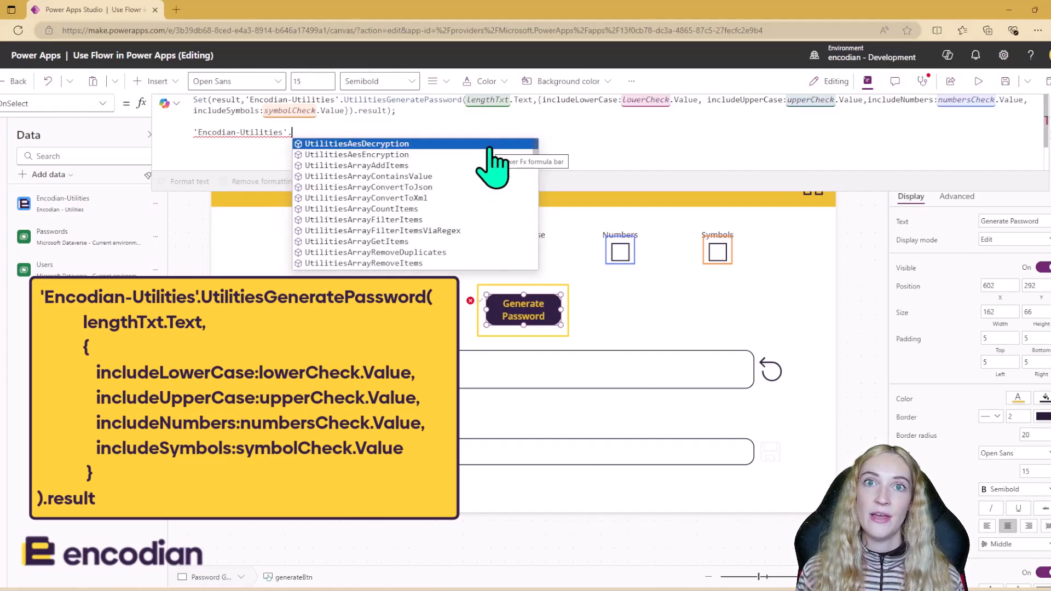
type("utilitiesg")
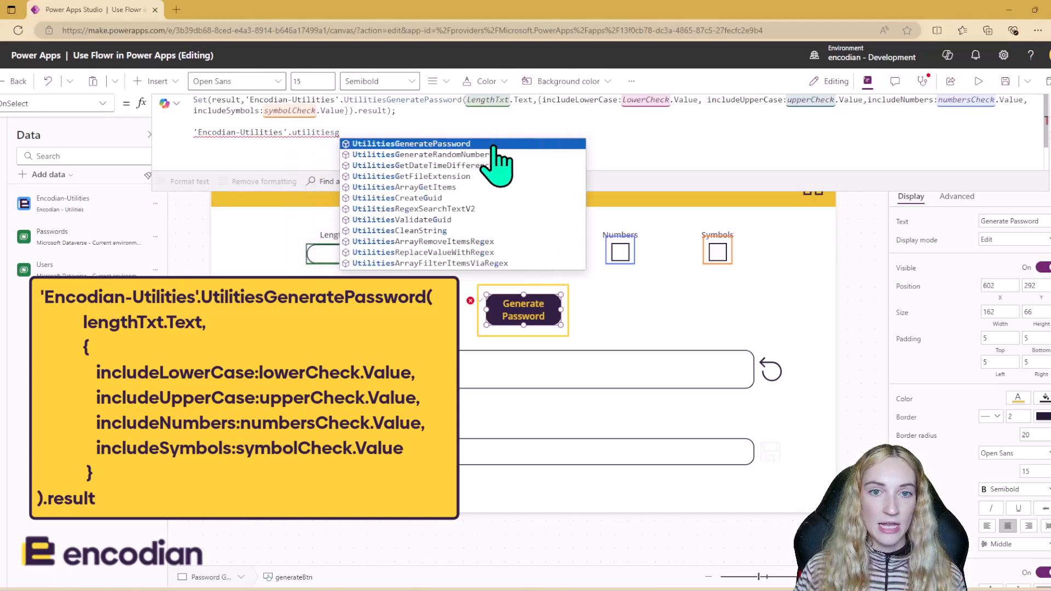
left_click(490, 146)
type("(")
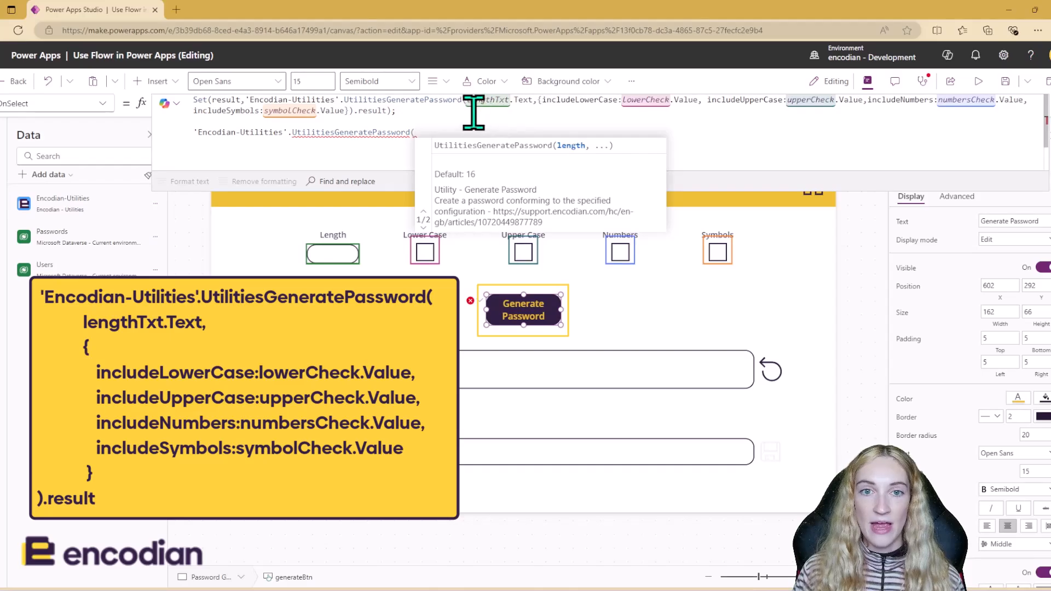
Check the Length text input's format setting and return to the Generate Password button's formula.
left_click(335, 254)
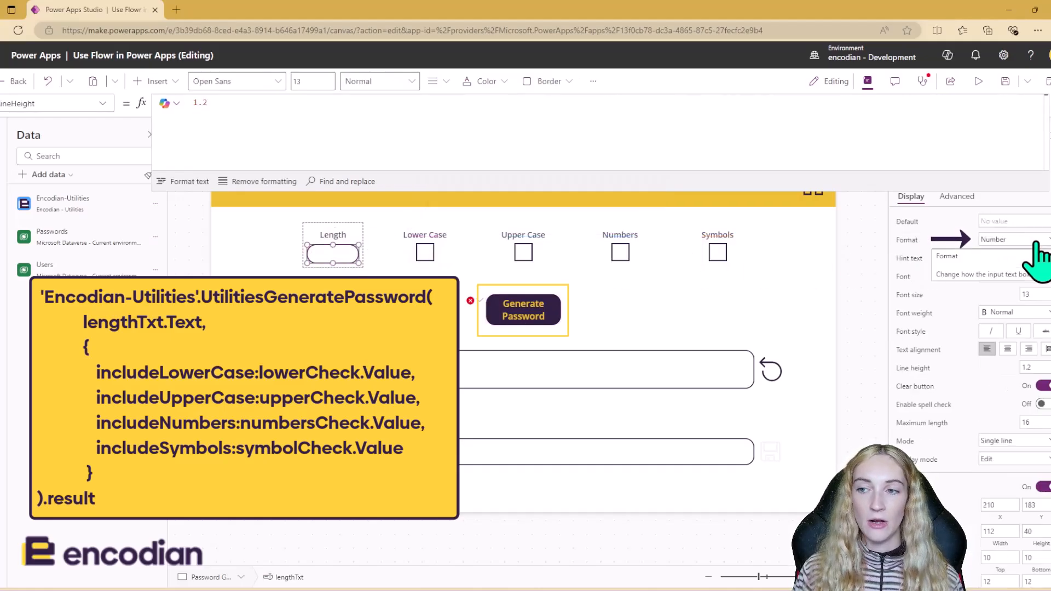
left_click(518, 318)
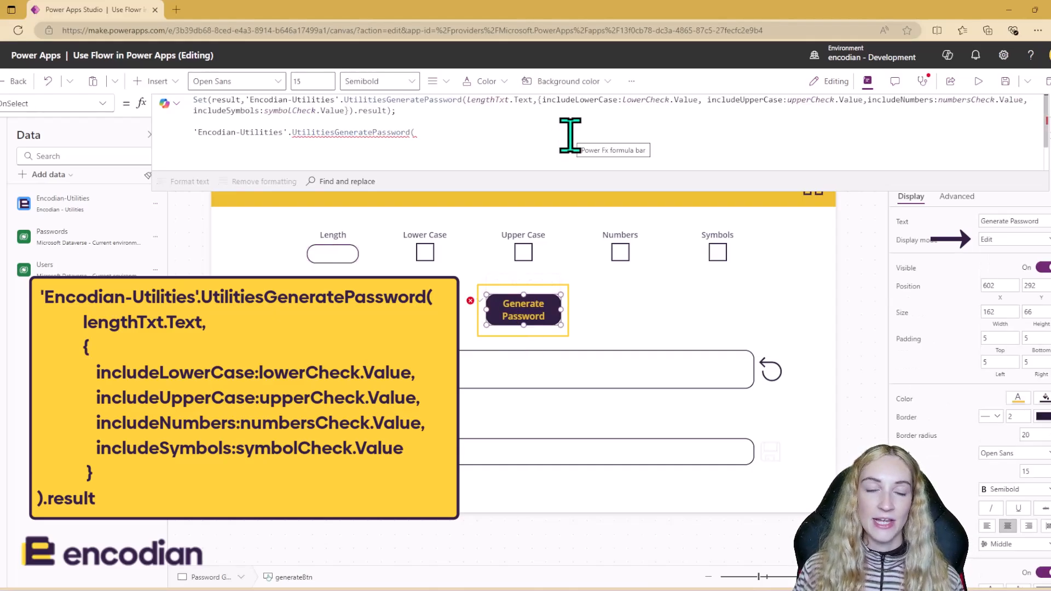
left_click(441, 141)
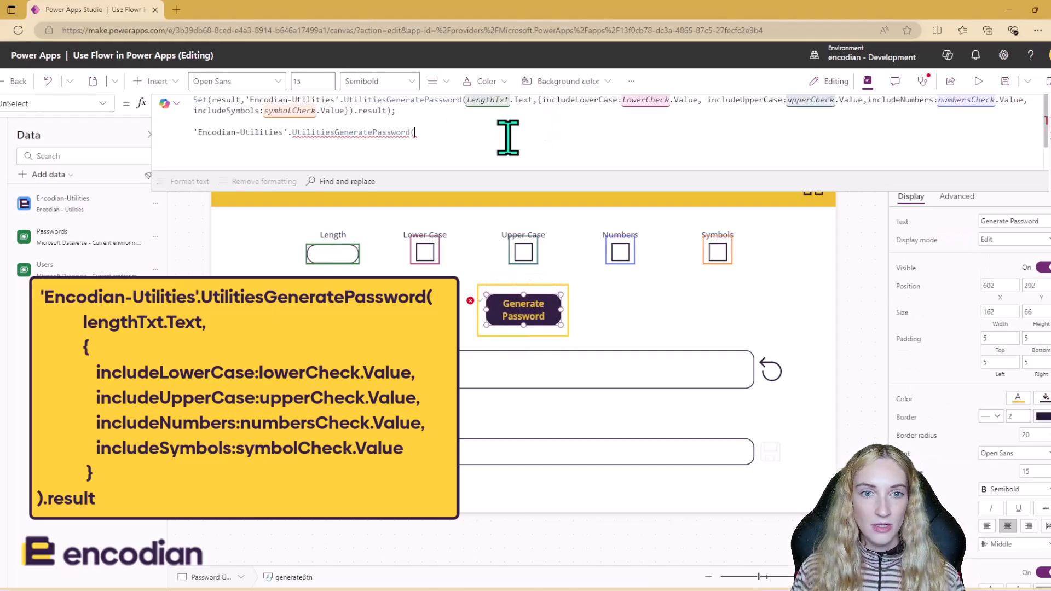
Give the second UtilitiesGeneratePassword call the length lengthTxt.Text and begin its optional record with includeLowerCase.
left_click_drag(532, 101, 466, 98)
key("ctrl+c")
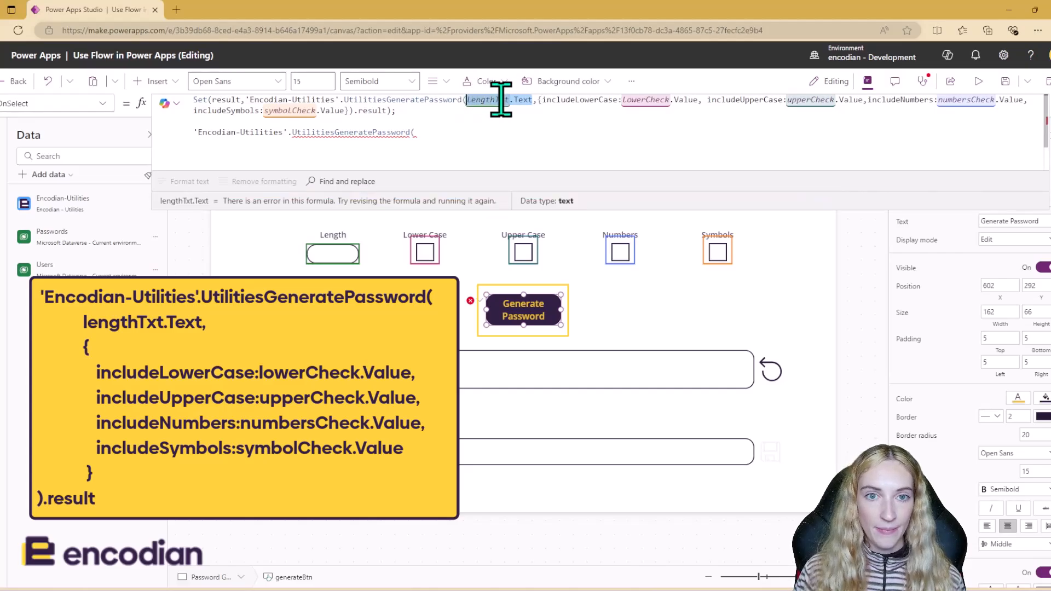
left_click(452, 136)
key("ctrl+v")
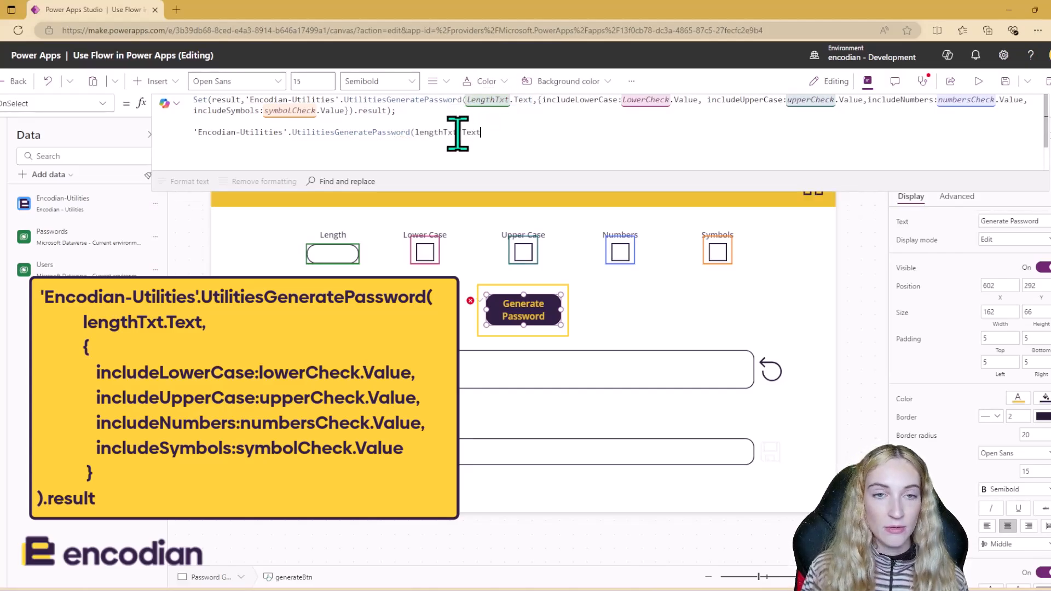
type(",")
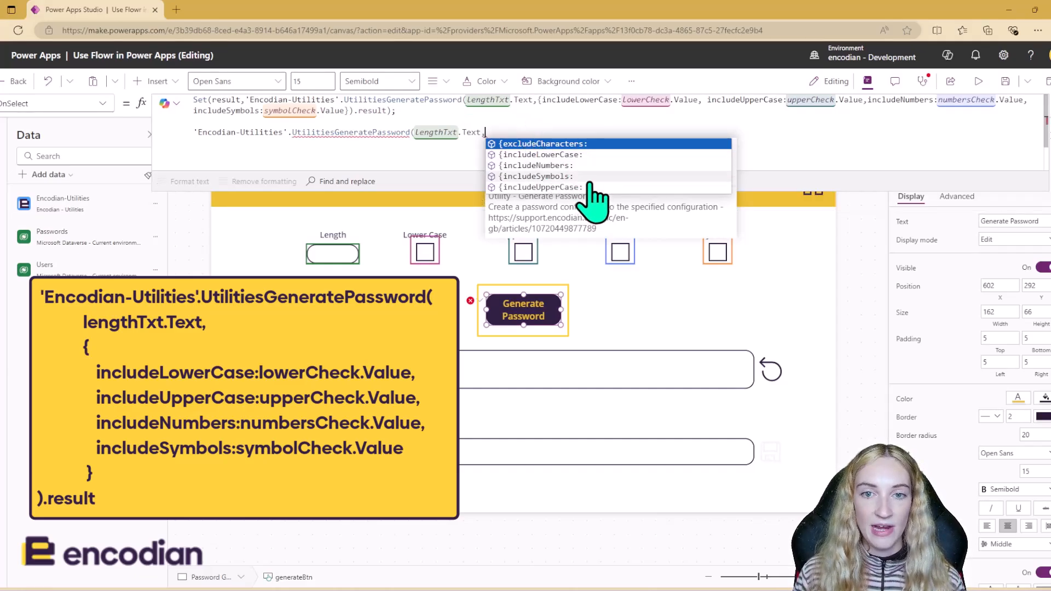
left_click(598, 156)
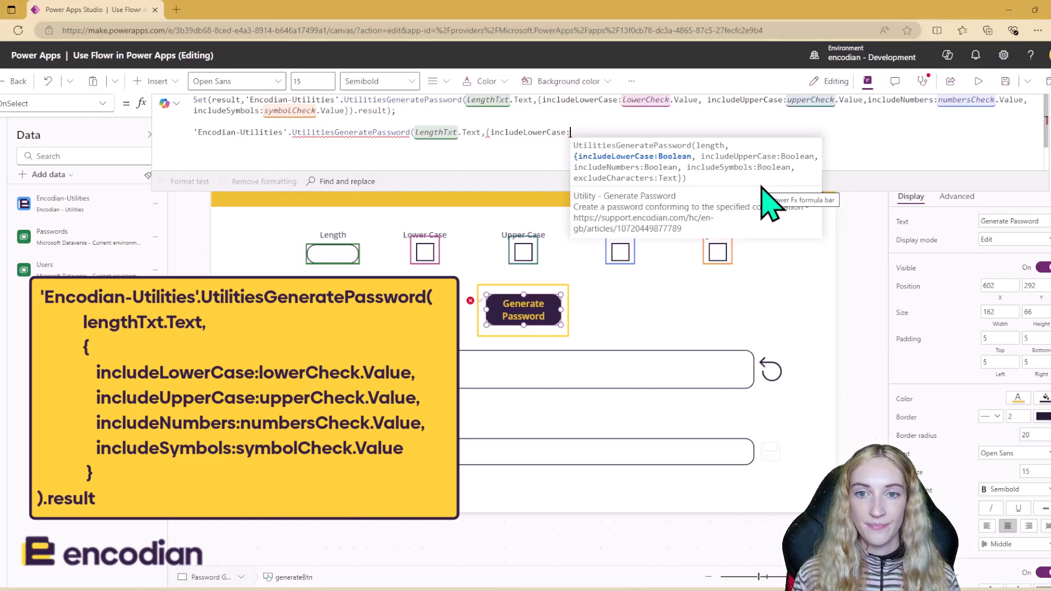
Delete the unfinished second UtilitiesGeneratePassword call from the formula.
left_click_drag(573, 132, 155, 146)
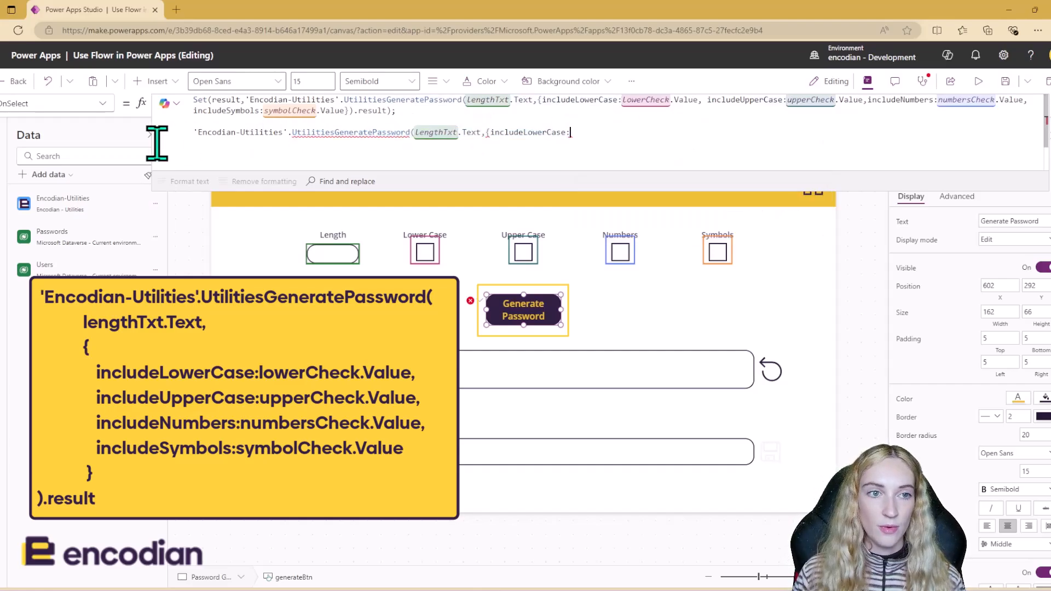
key("BackSpace")
key("BackSpace")
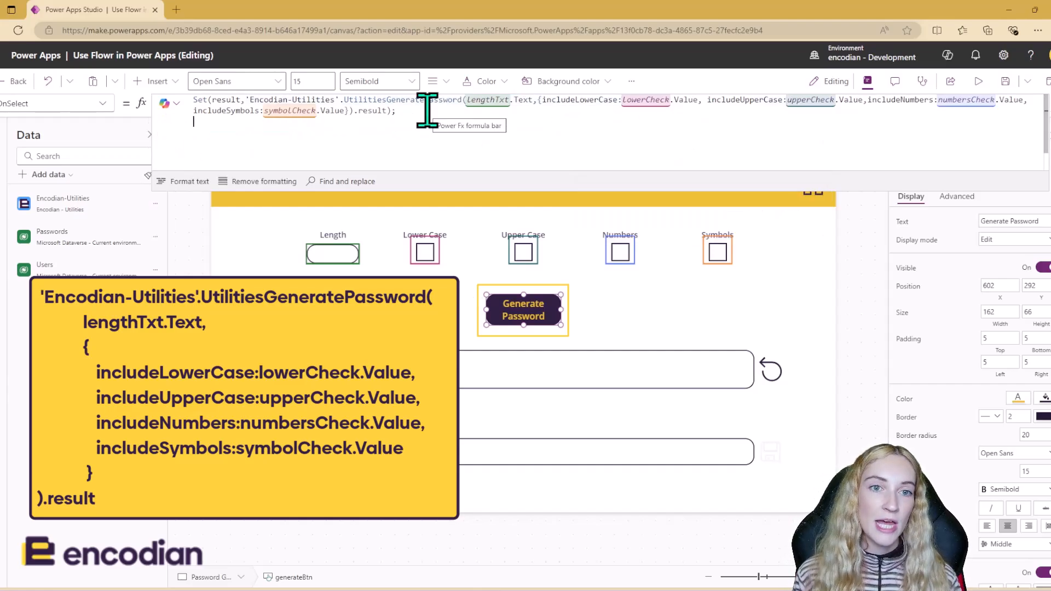
Remove .result) from the end of the Set statement, re-enter the result property from the suggestions and close the parenthesis.
left_click(354, 111)
left_click_drag(355, 111, 390, 110)
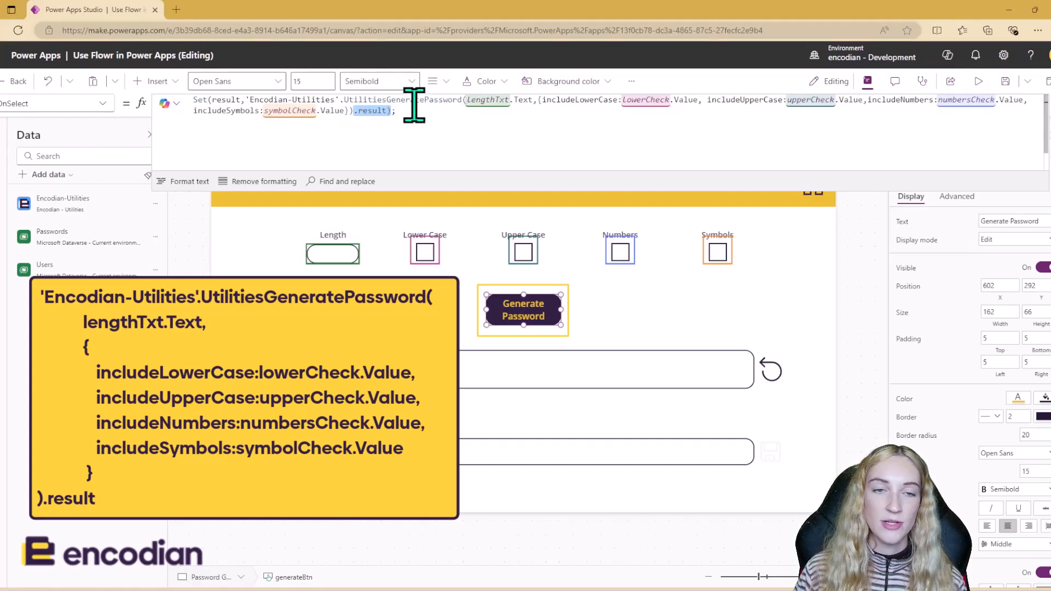
left_click(390, 110)
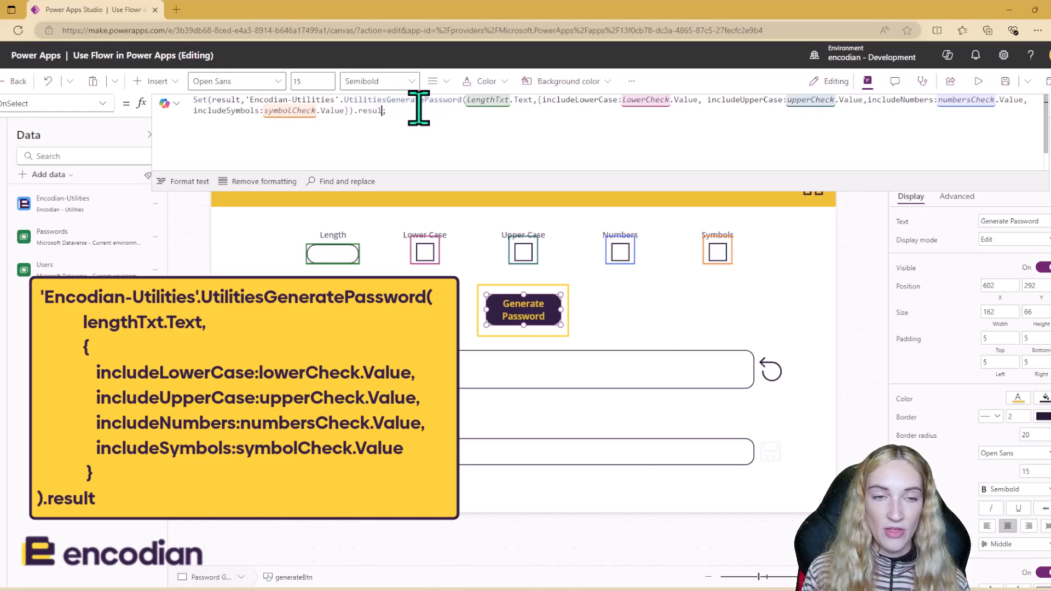
key("BackSpace")
key("BackSpace")
key("BackSpace")
key("BackSpace")
key("BackSpace")
key("BackSpace")
key("BackSpace")
key("BackSpace")
type(".")
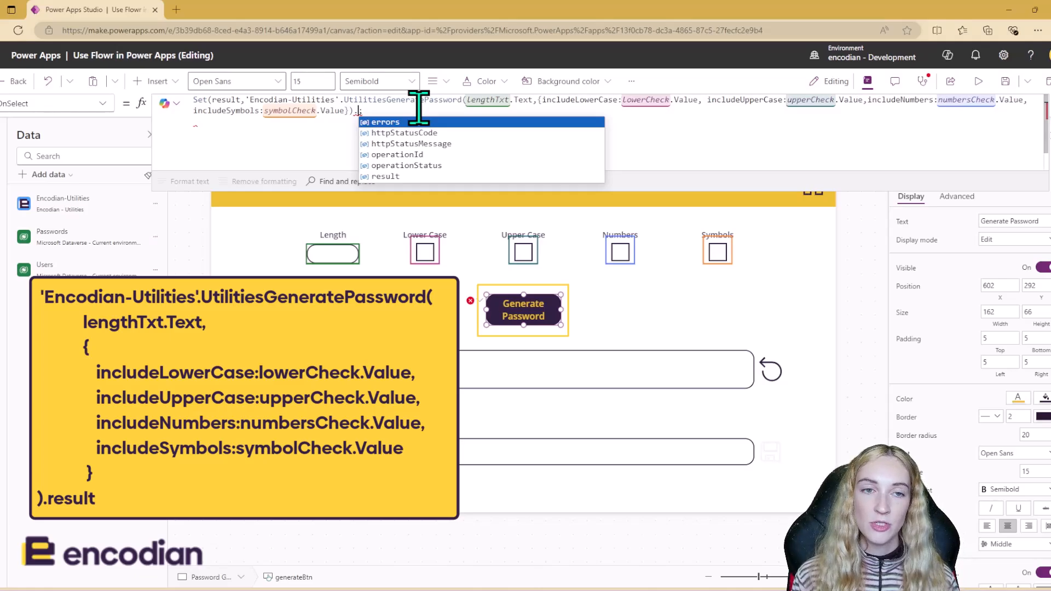
left_click(418, 177)
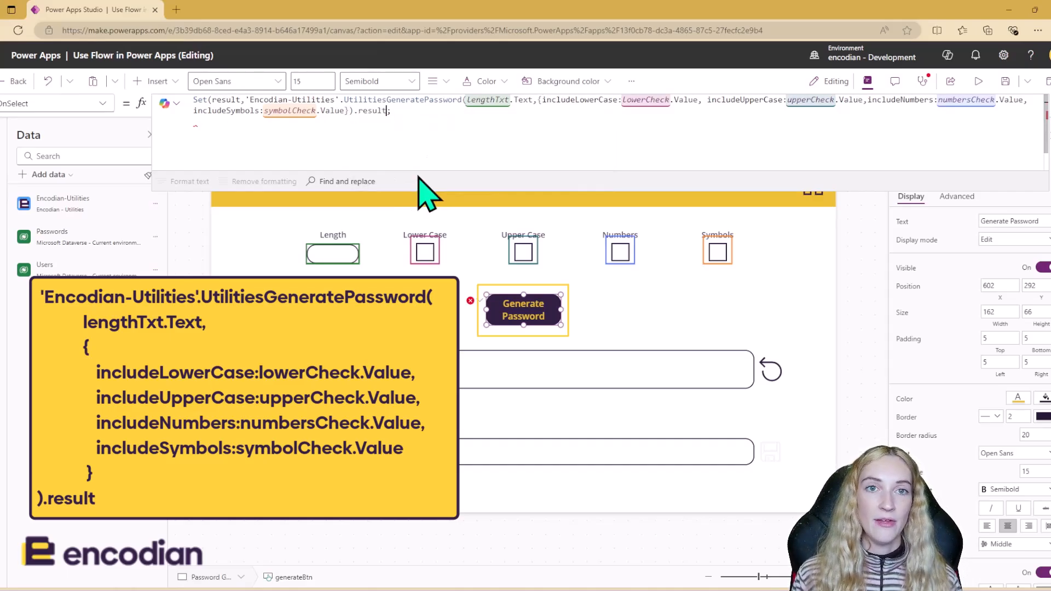
type(")")
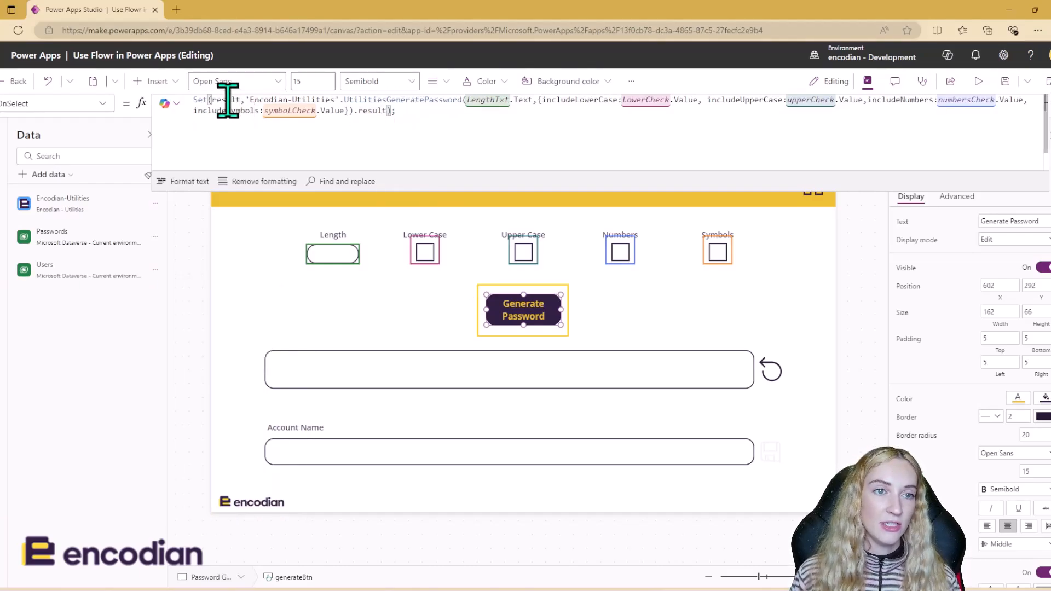
Check the Default formula of the wide password text input below the Generate Password button.
left_click(635, 296)
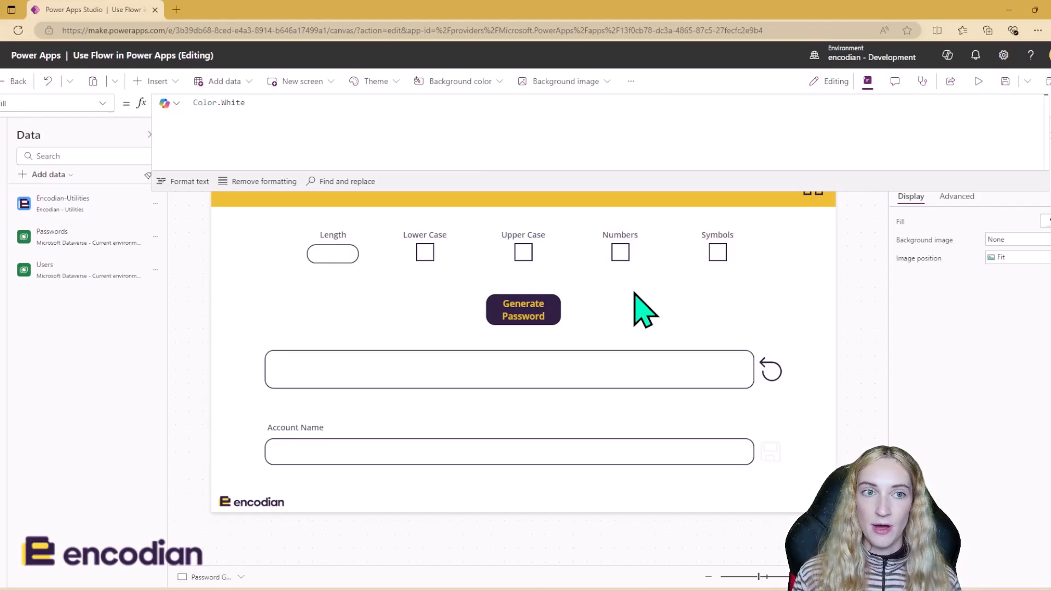
left_click(635, 368)
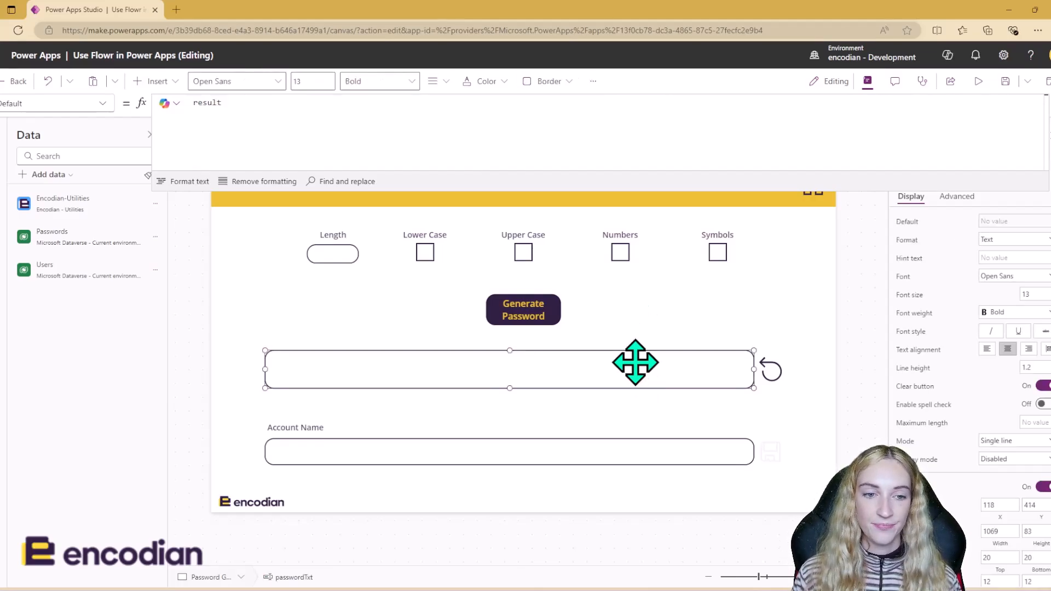
left_click(547, 132)
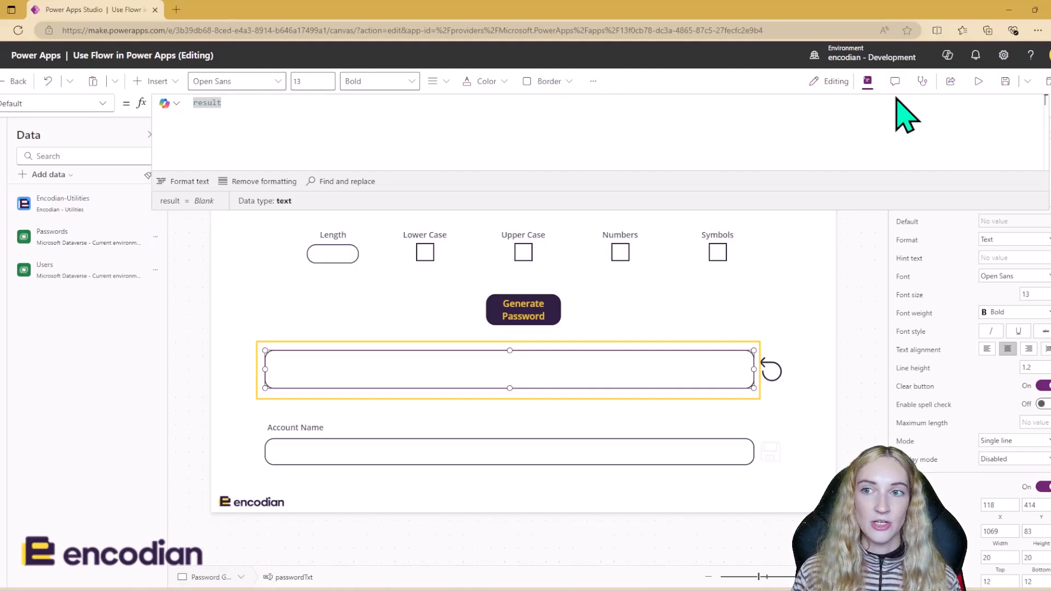
Preview the app, generate a password of length 10 with upper case and numbers, and close the preview.
left_click(980, 81)
left_click(293, 222)
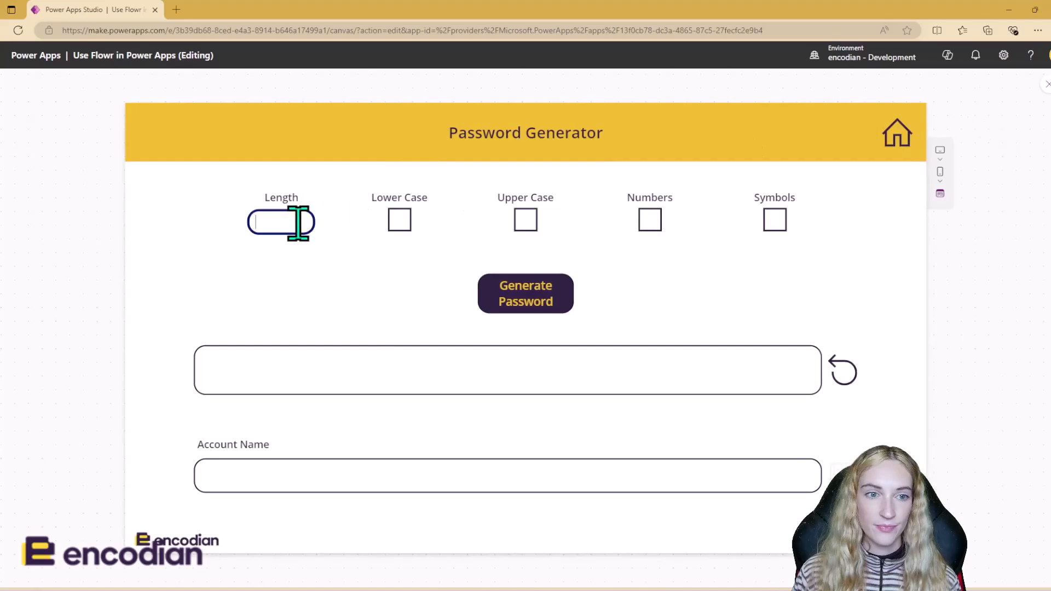
type("10")
left_click(526, 219)
left_click(650, 220)
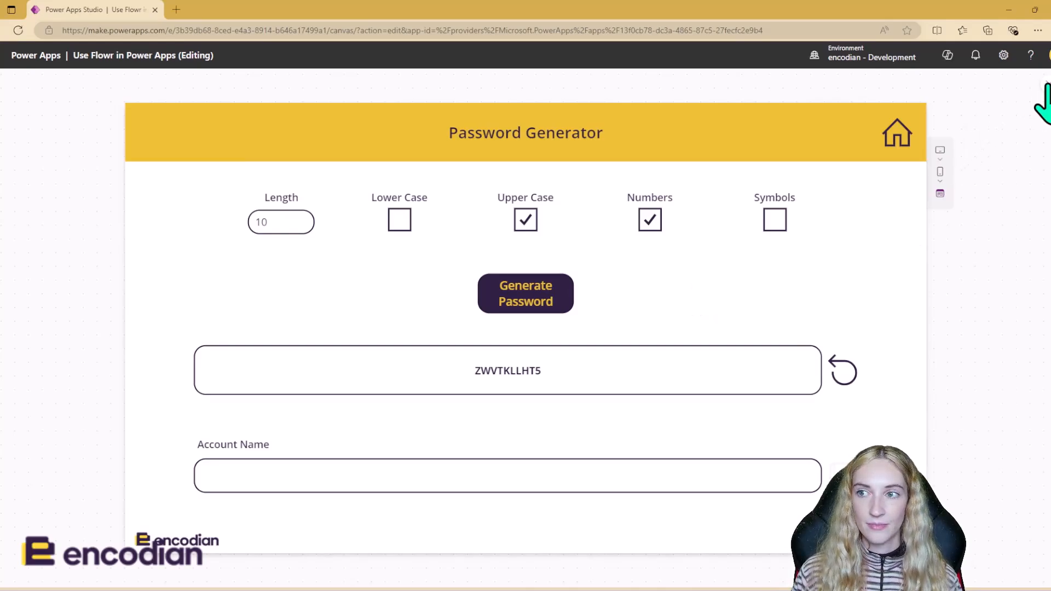
left_click(1047, 84)
Examine the reset icon's full OnSelect formula in an enlarged formula bar and deselect the icon.
left_click(670, 373)
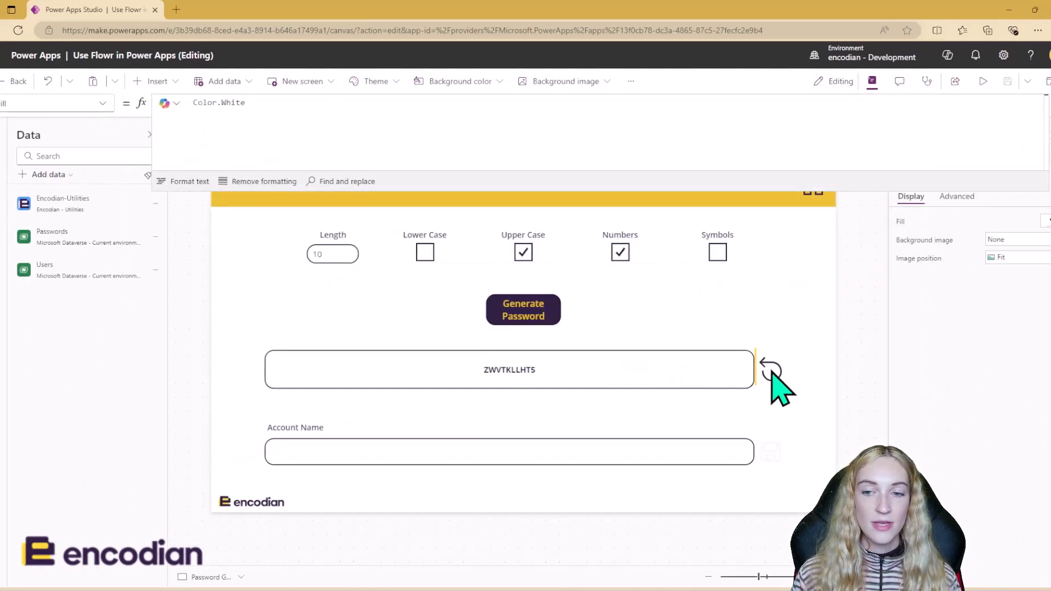
left_click(772, 377)
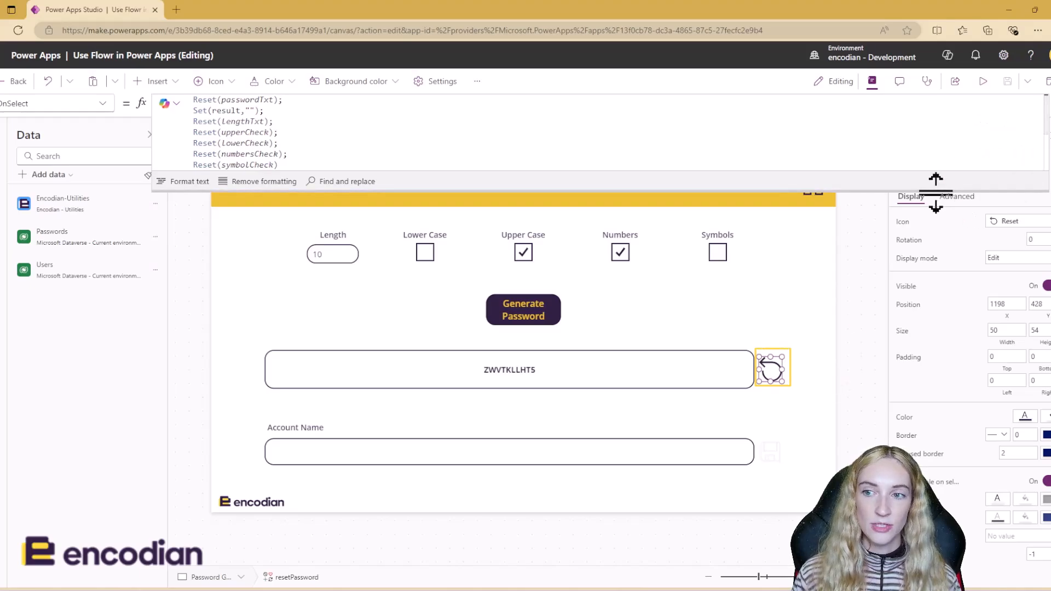
left_click_drag(935, 189, 930, 266)
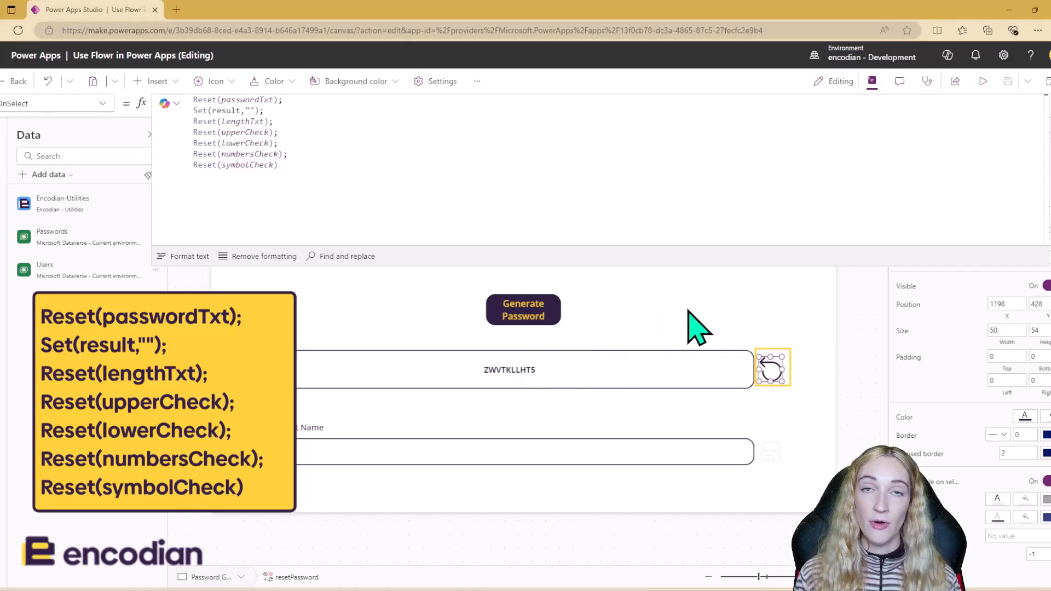
left_click(832, 302)
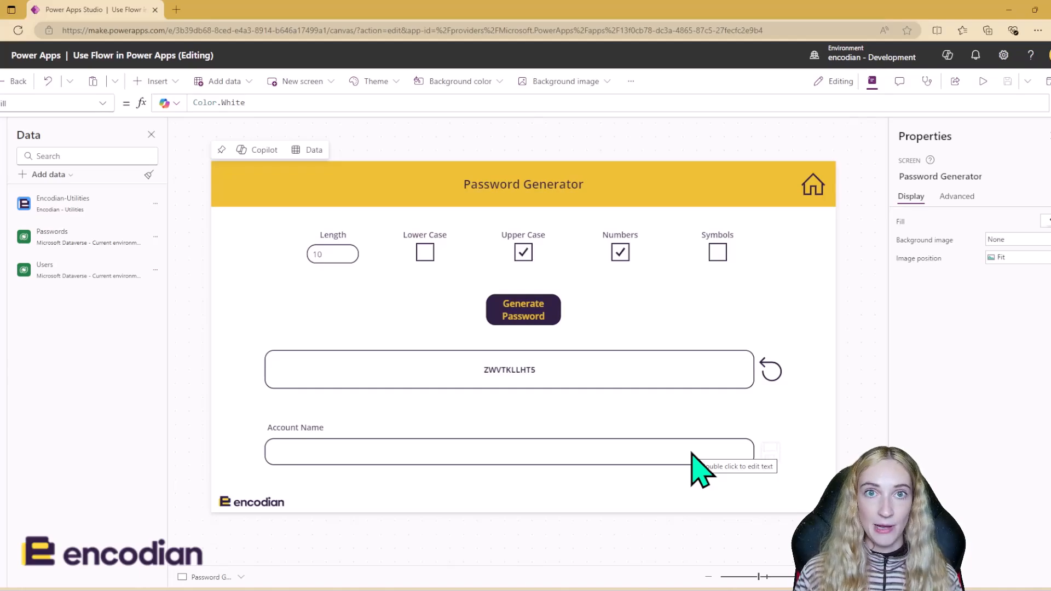
Examine the DisplayMode formula of the save icon beside the Account Name input.
left_click(780, 465)
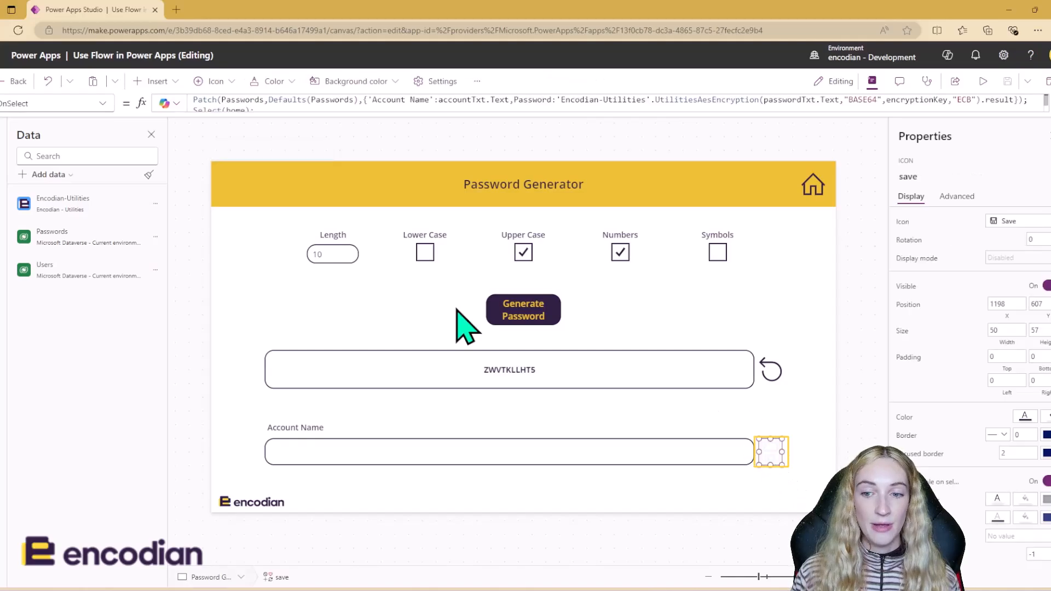
left_click(64, 103)
type("displ")
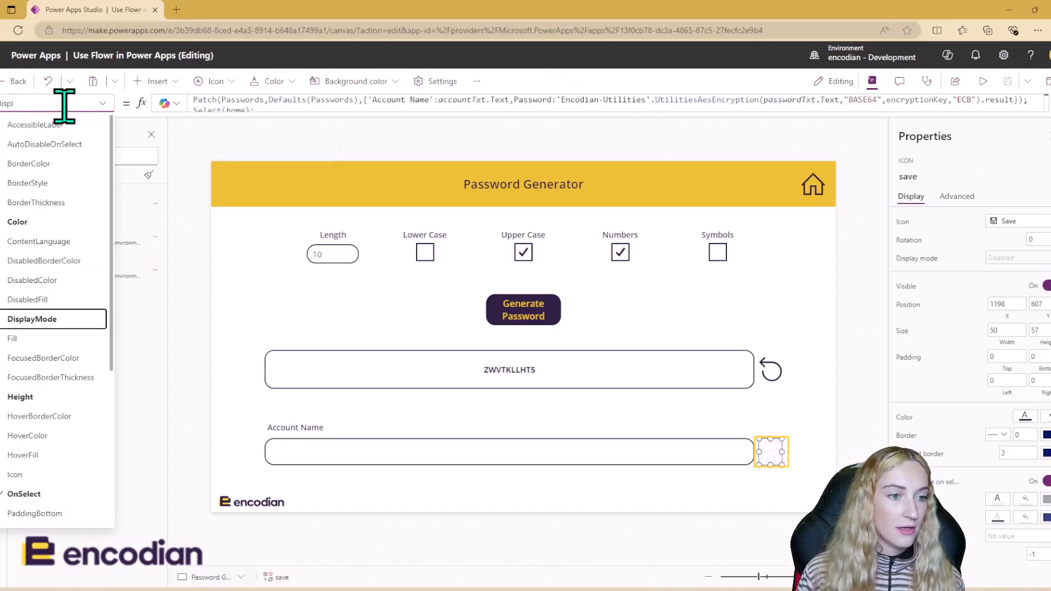
key("Return")
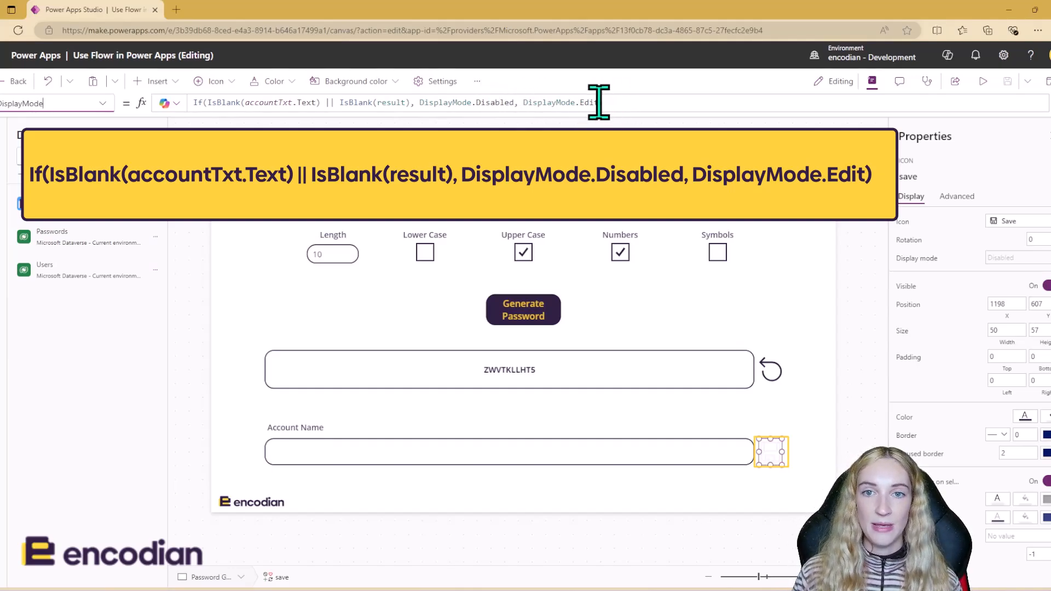
left_click(619, 103)
left_click(650, 103)
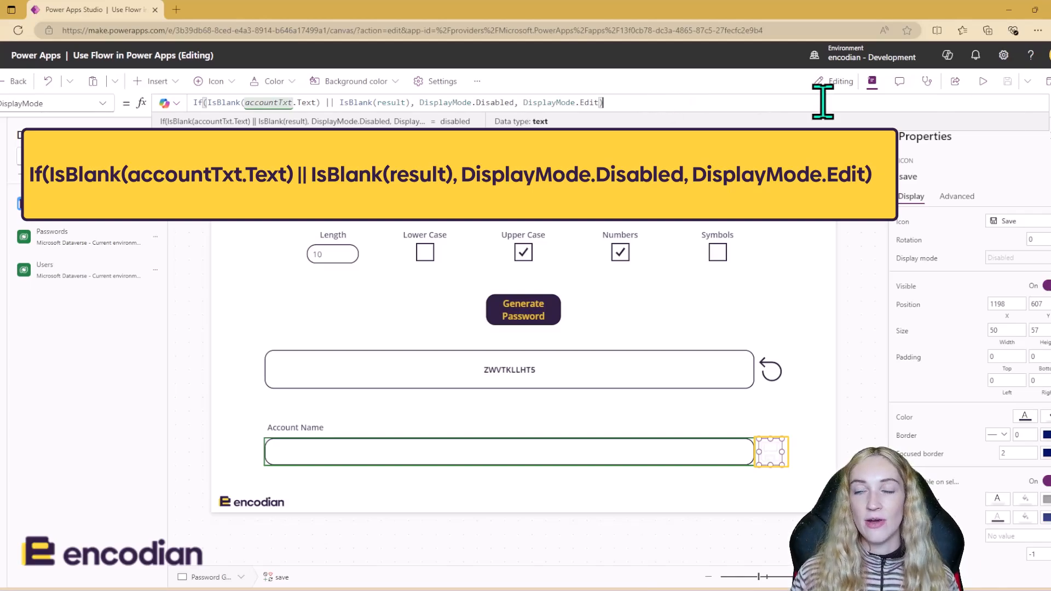
Enter "blog demo" as the account name in the preview and take a snip of the generated password.
left_click(984, 81)
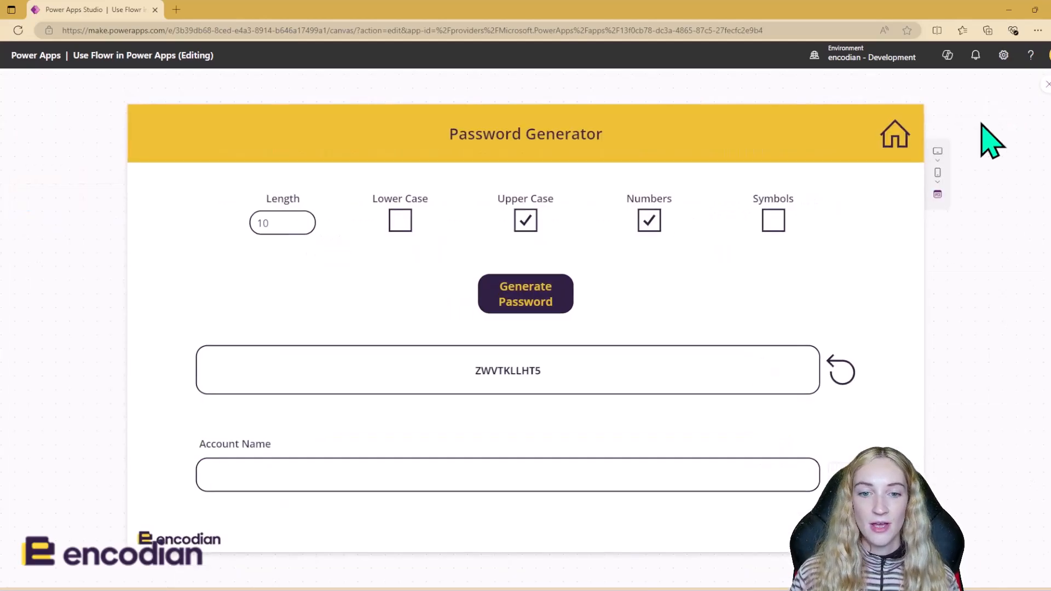
left_click(642, 472)
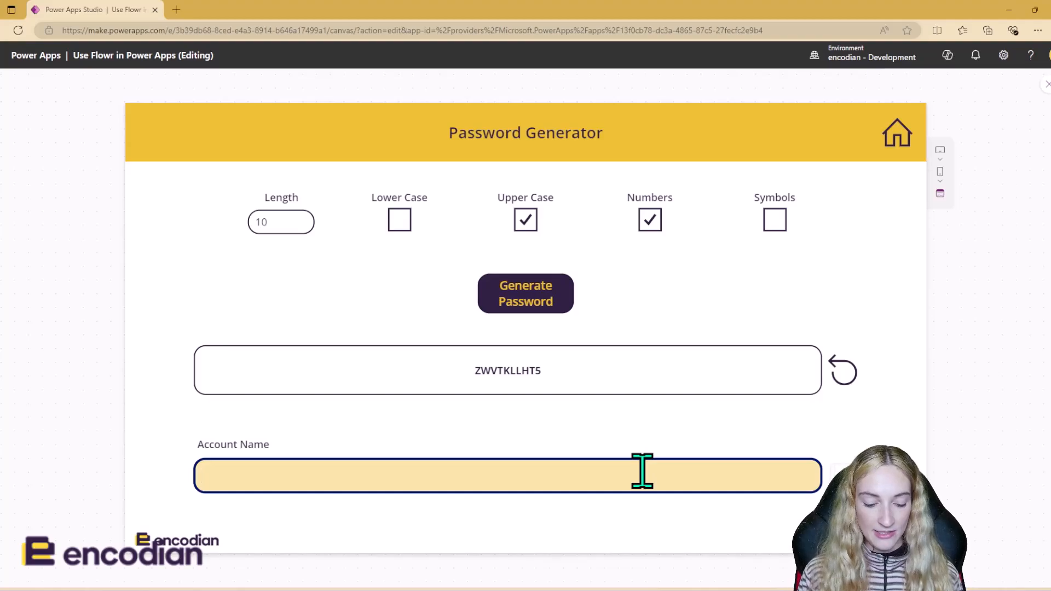
type("blog demo")
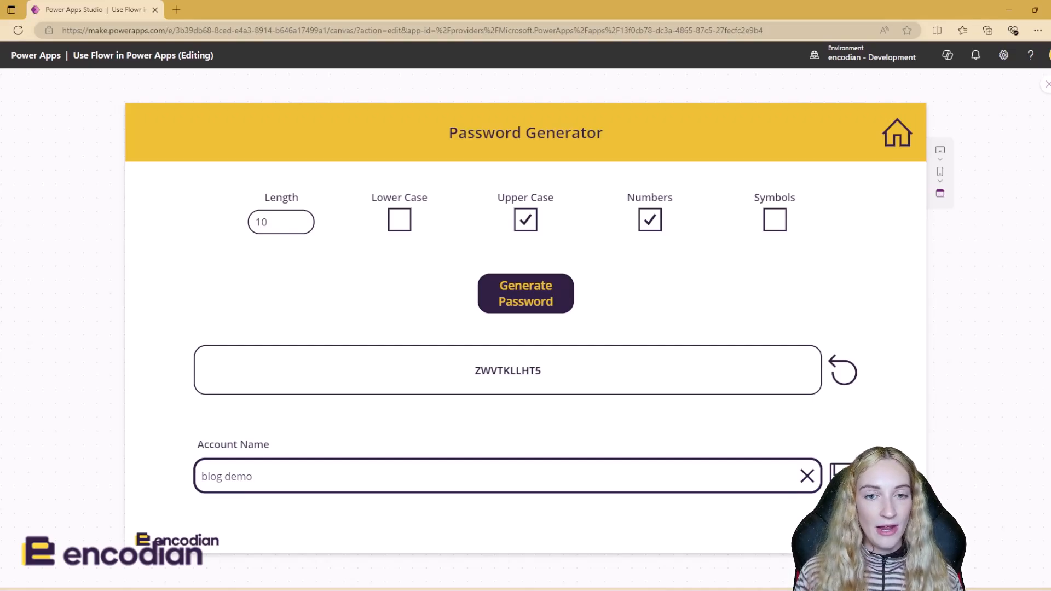
left_click(691, 590)
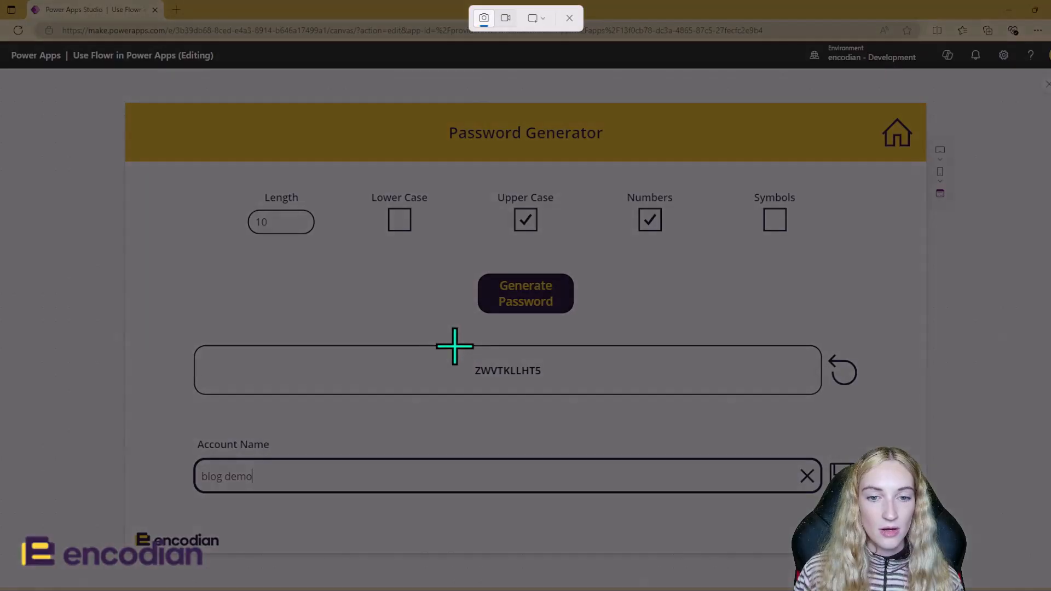
left_click_drag(449, 342, 558, 398)
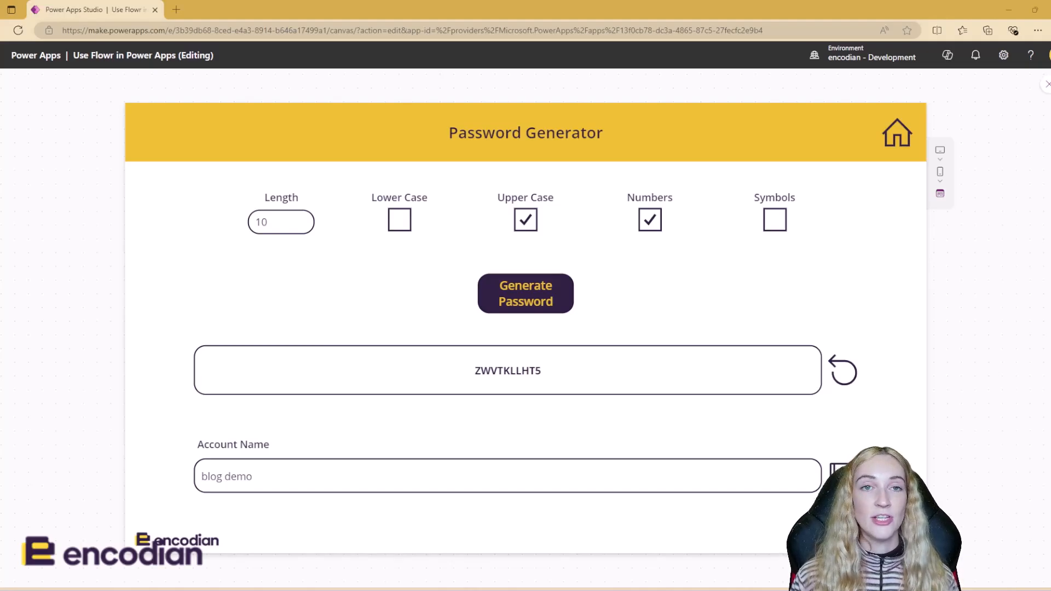
Close the preview and display the save icon's OnSelect formula with its Patch statement.
left_click(1048, 84)
left_click(663, 364)
left_click(772, 454)
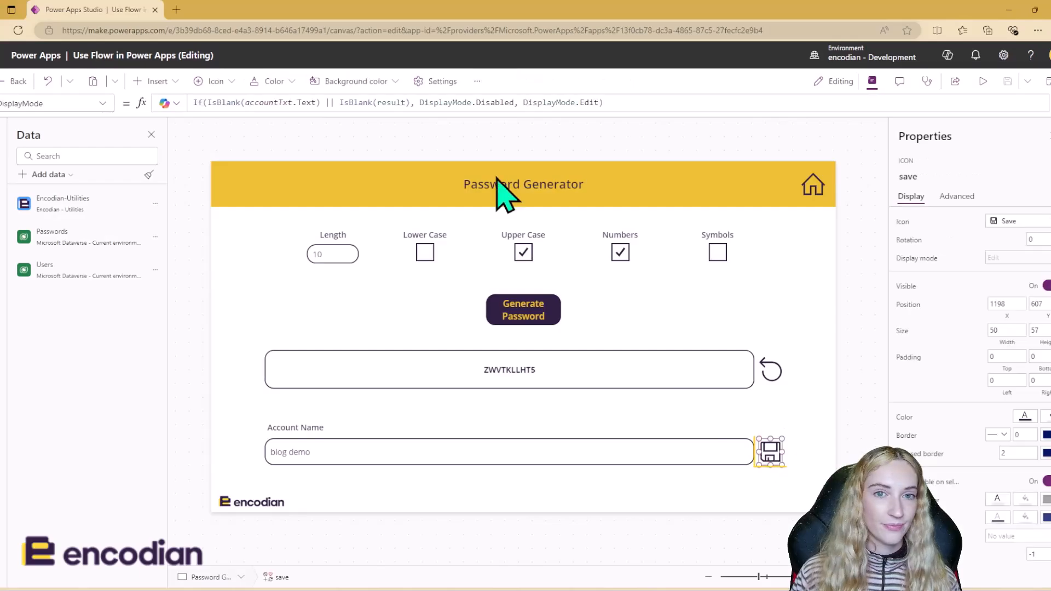
left_click(53, 103)
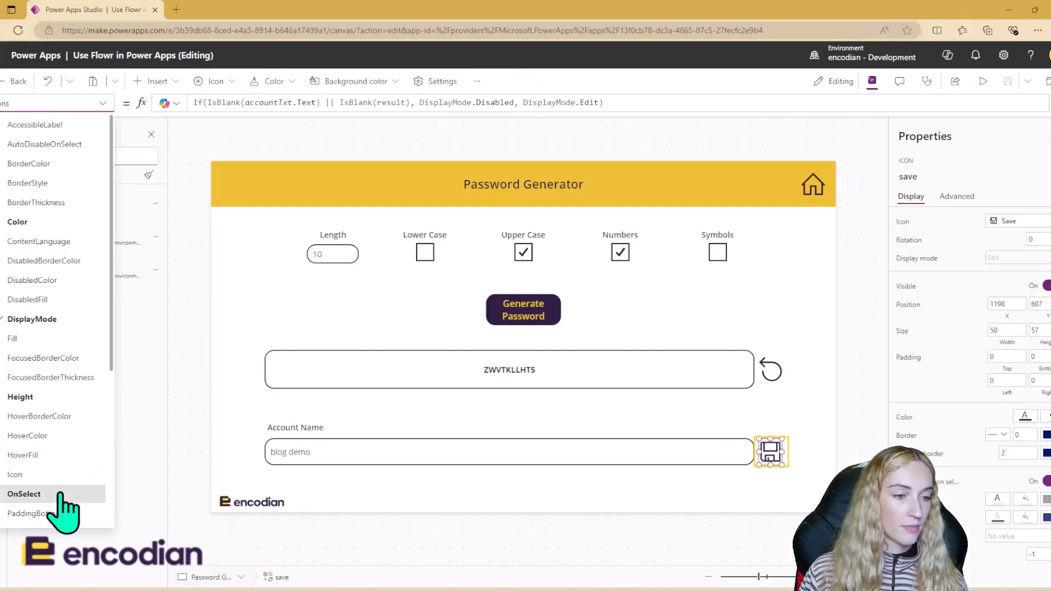
left_click(24, 494)
left_click(808, 131)
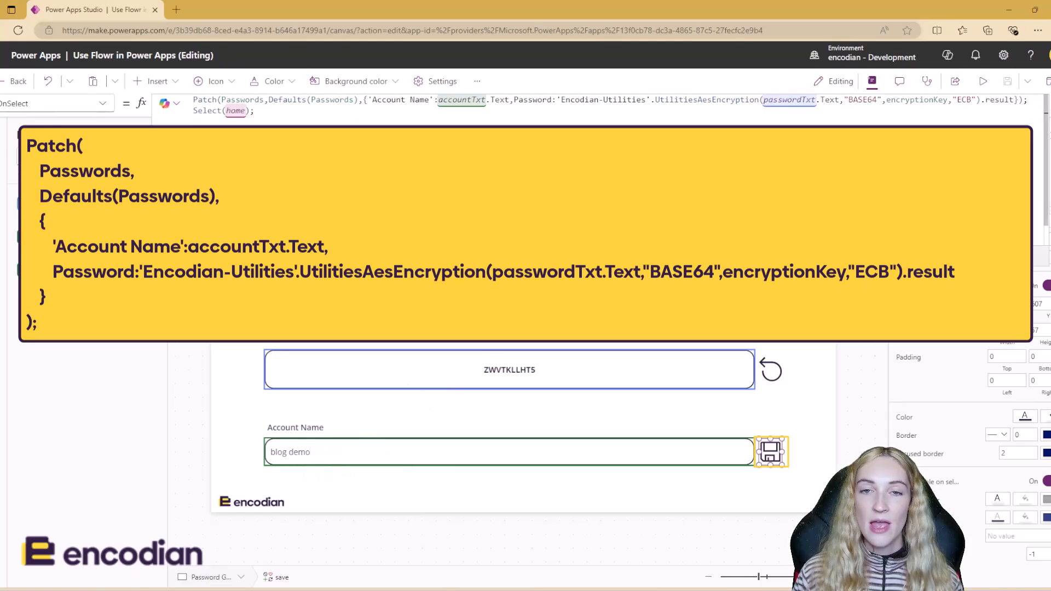
Examine the UtilitiesAesEncryption call that fills the Password column in the Patch statement.
left_click(556, 100)
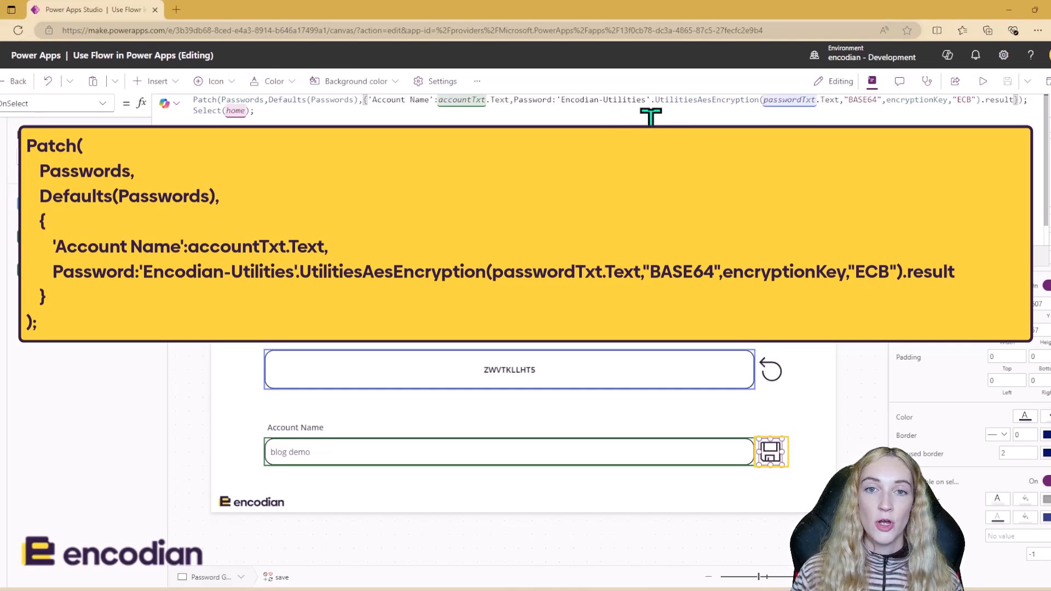
left_click_drag(558, 99, 1020, 99)
left_click(980, 117)
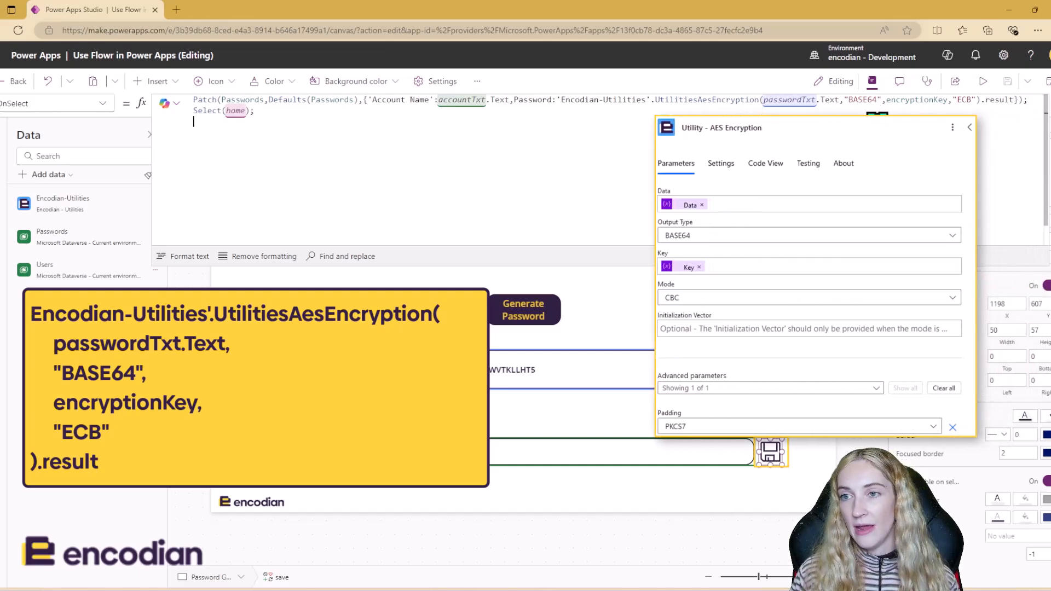
Examine the full OnSelect formula of the home icon in the screen's header.
left_click(996, 99)
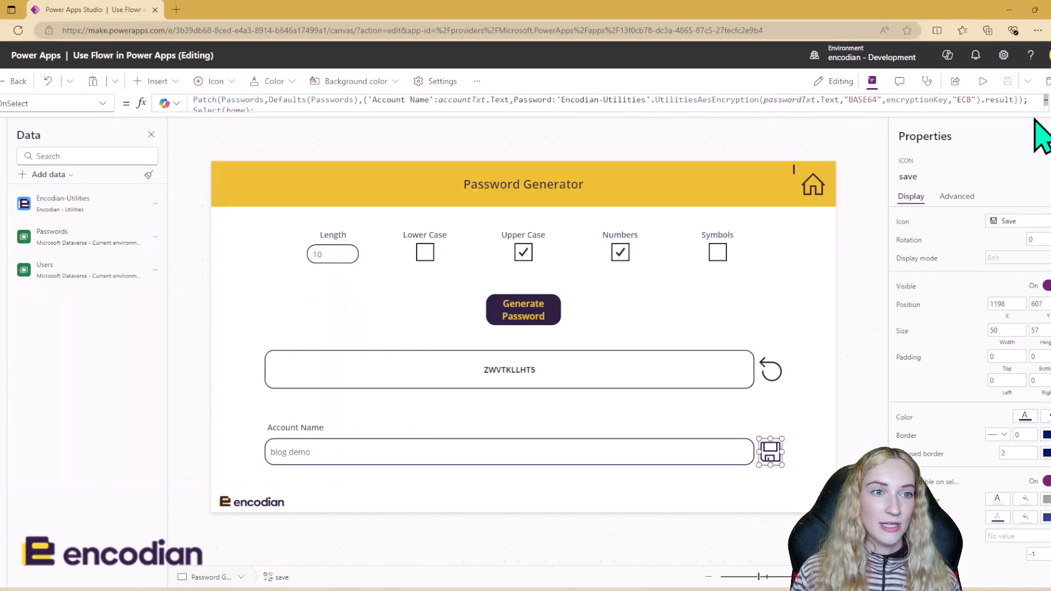
left_click(812, 185)
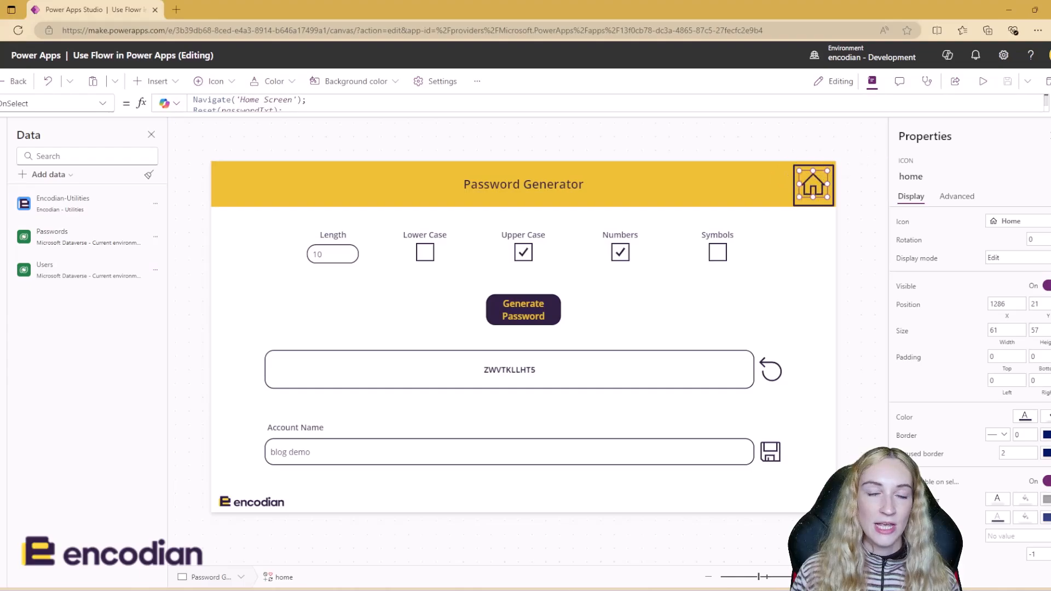
left_click(1049, 105)
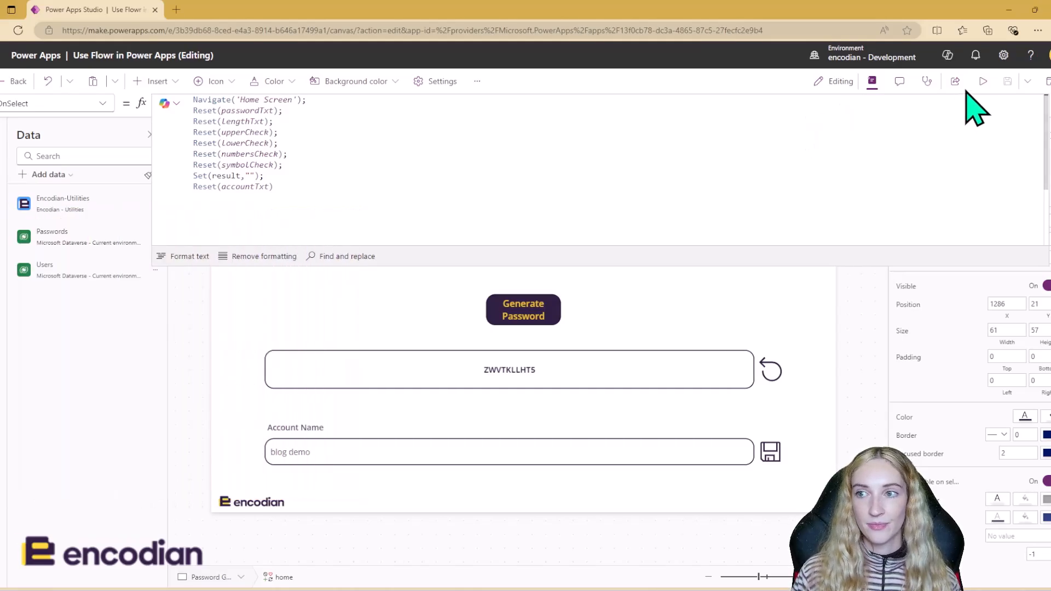
Save the blog demo entry in the app preview and switch to the Dataverse Passwords table.
left_click(983, 82)
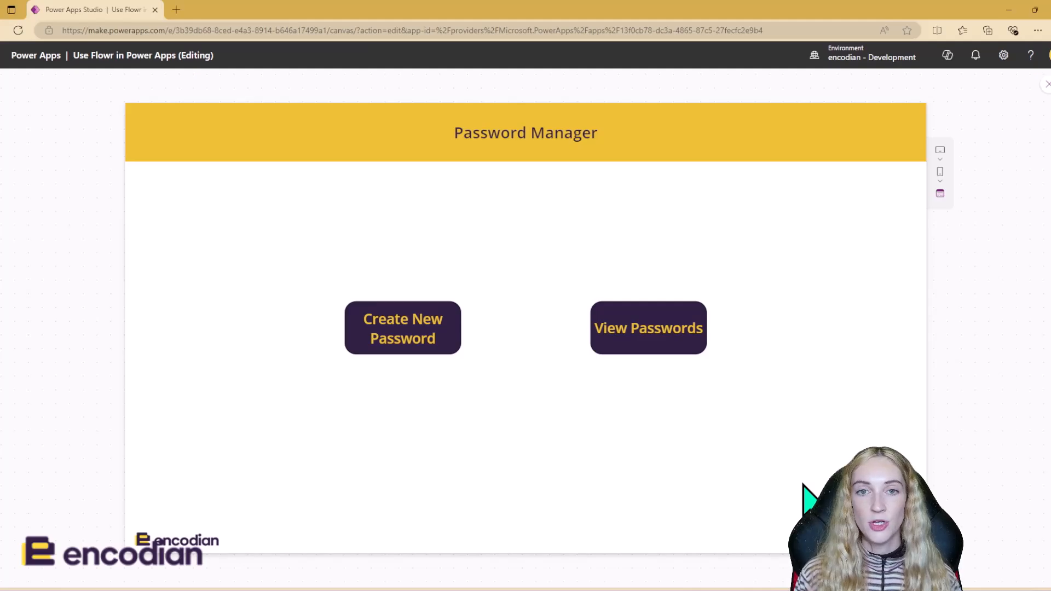
left_click(679, 328)
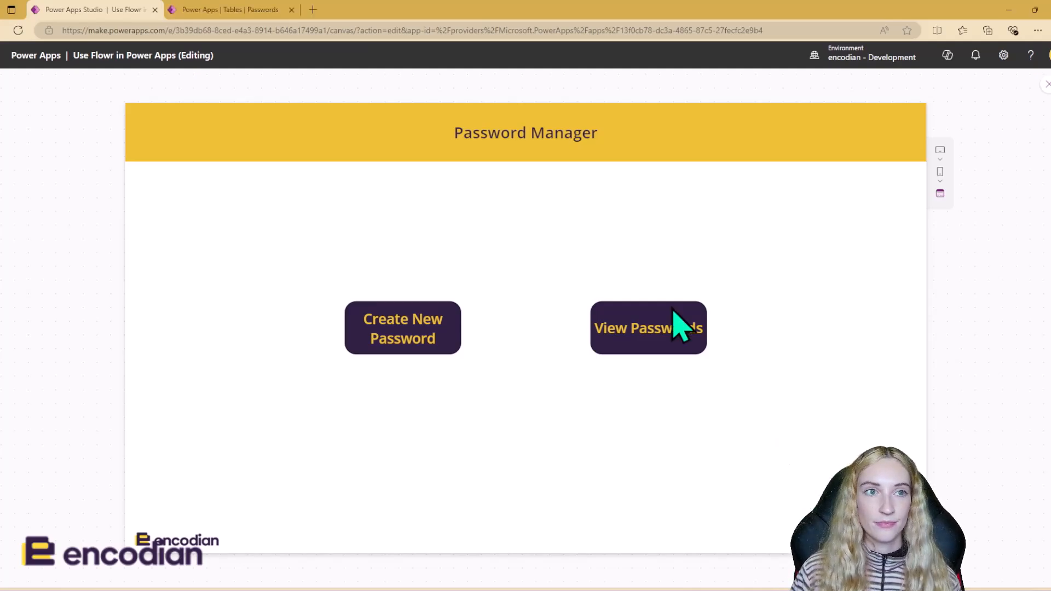
left_click(263, 9)
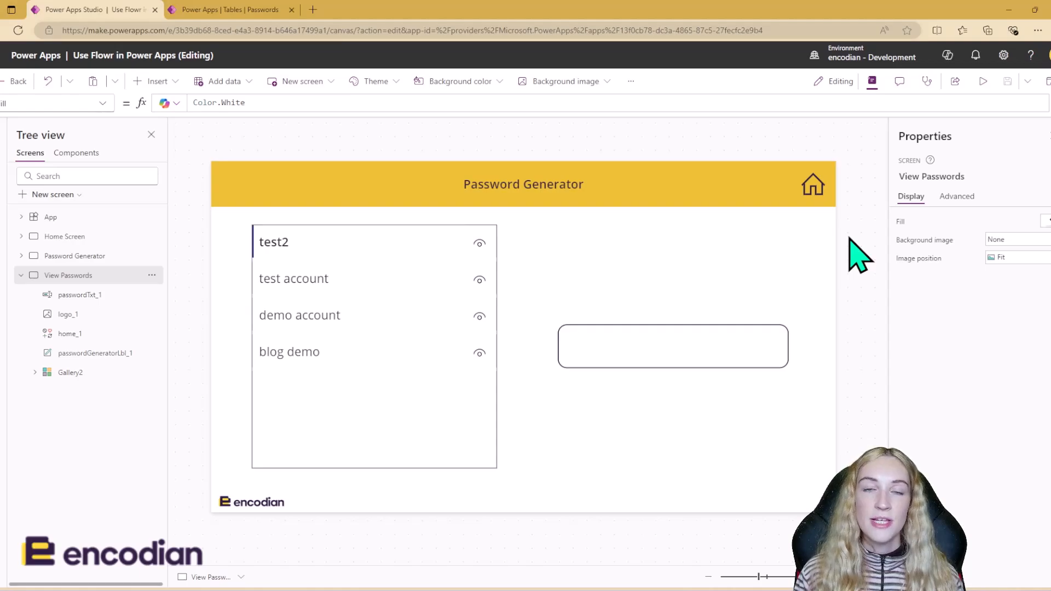
Examine the View Passwords screen's OnVisible formula and the Items filter formula of its gallery.
left_click(69, 103)
type("onv")
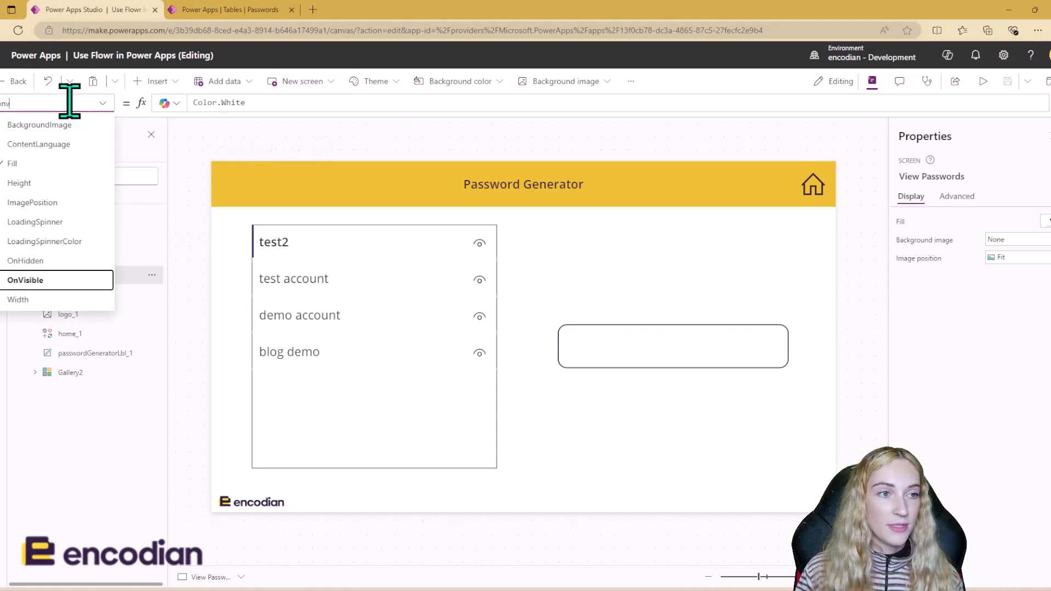
key("Return")
left_click(297, 100)
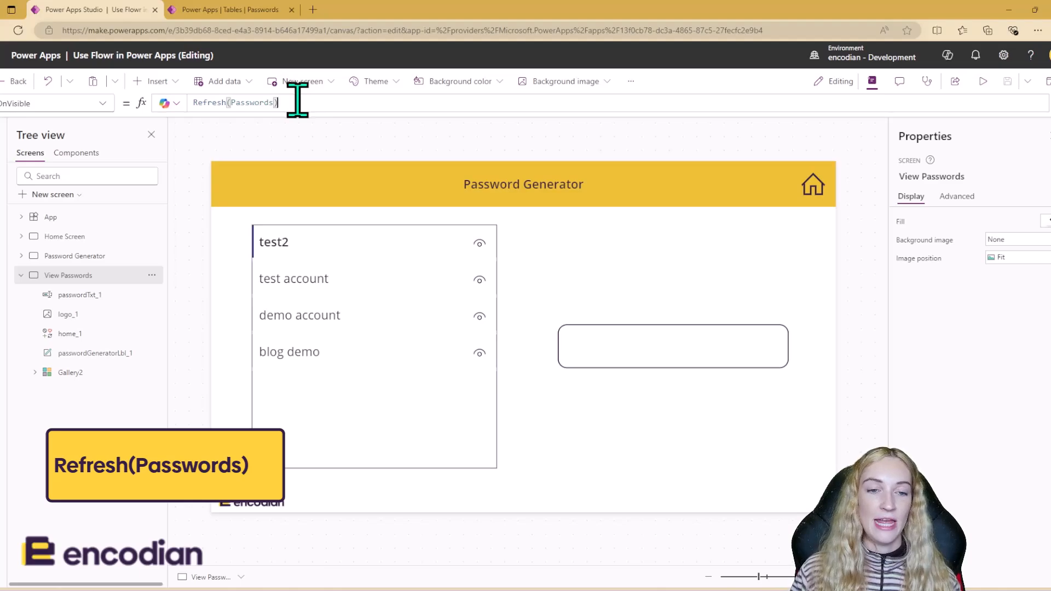
left_click(424, 403)
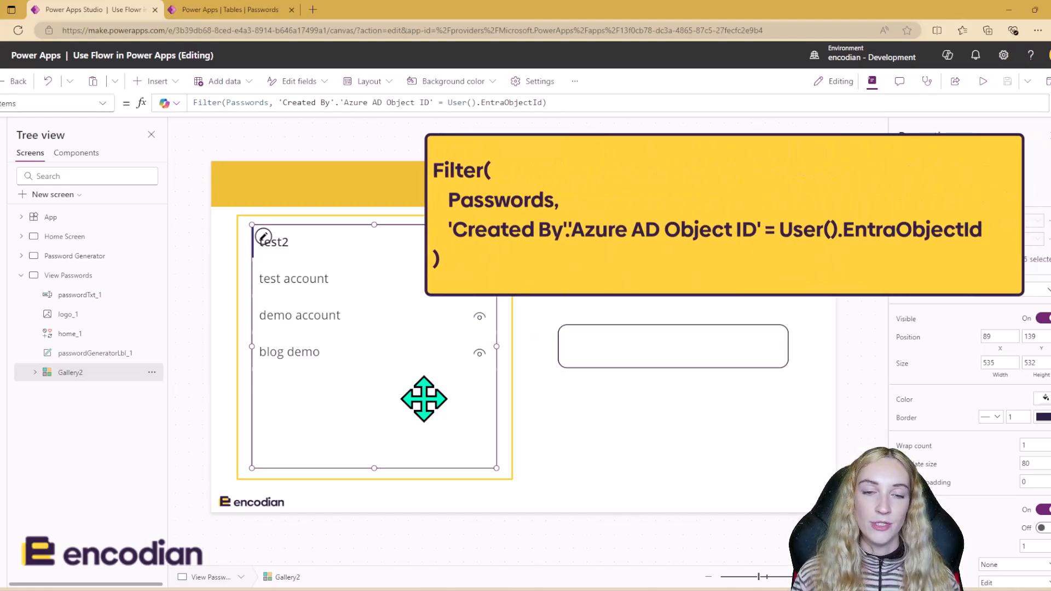
left_click(581, 105)
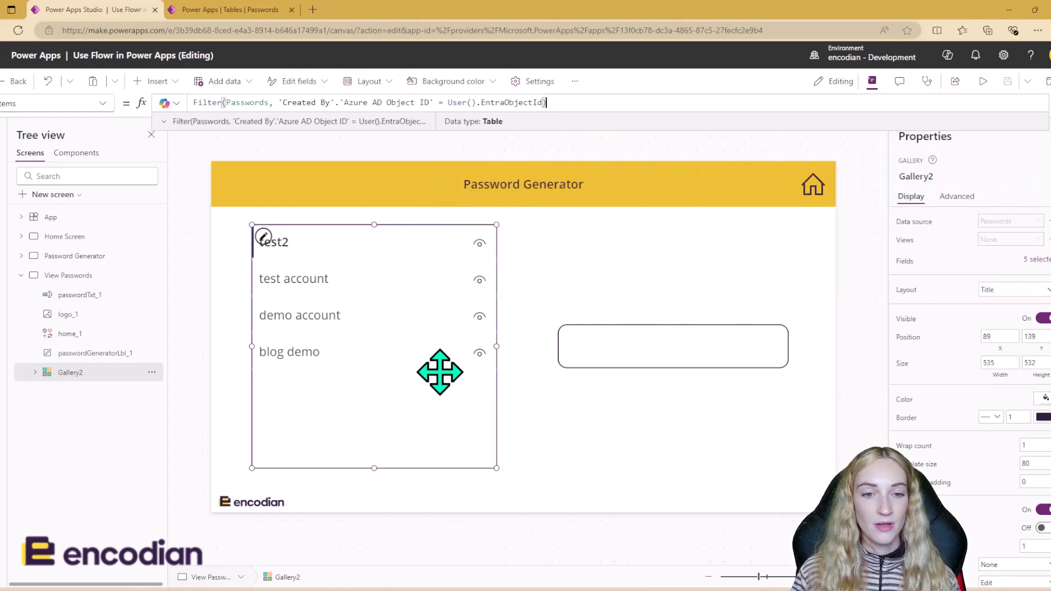
Preview the View Passwords screen, select the blog demo account and reveal its decrypted password.
left_click(988, 85)
left_click(346, 349)
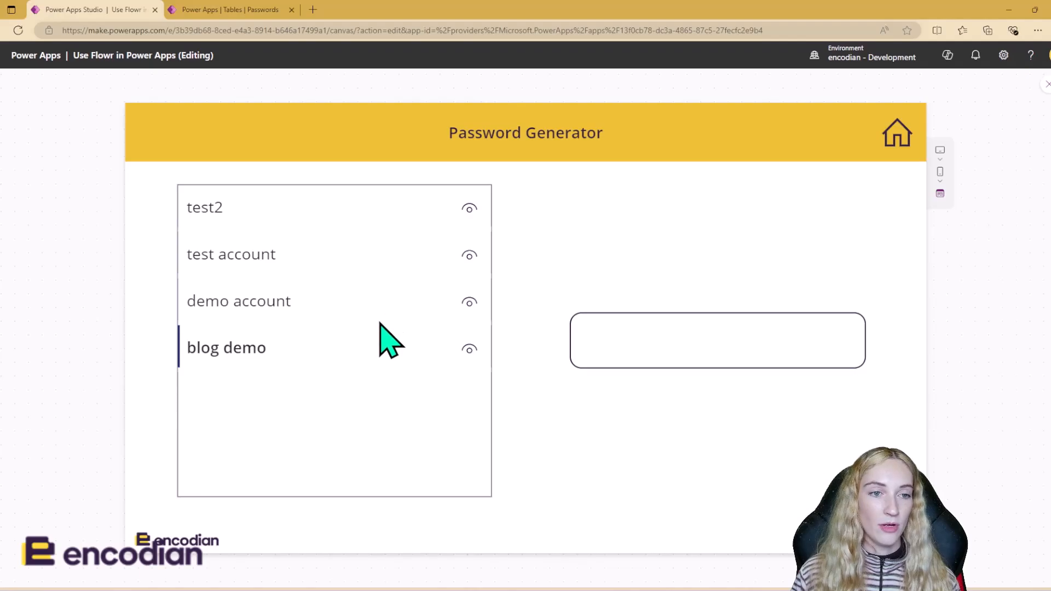
left_click(469, 353)
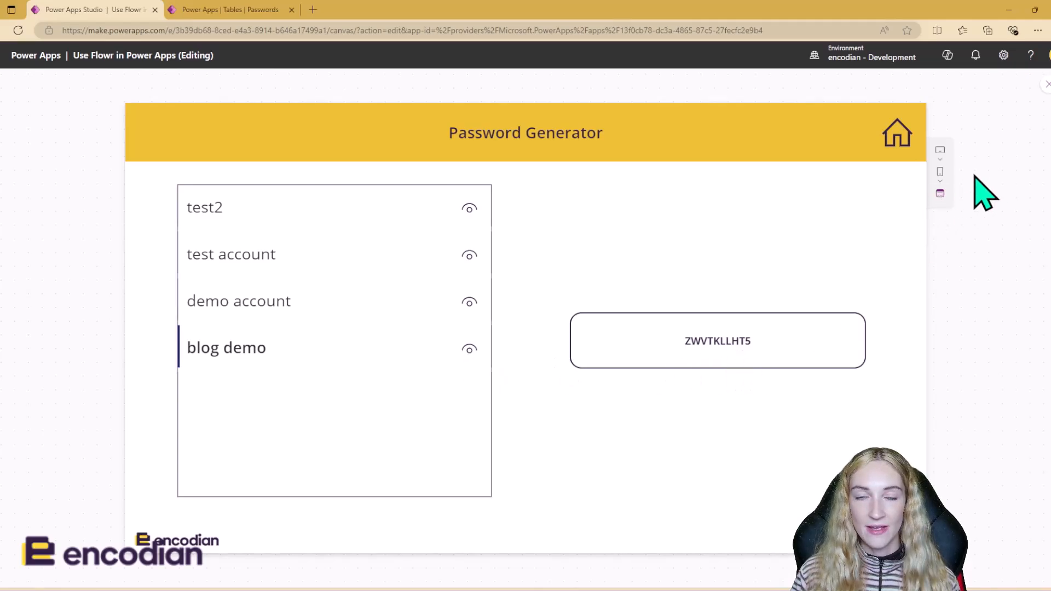
Close the app preview and examine the password variable in the OnSelect formula of the gallery's eye icon.
left_click(1048, 85)
left_click(652, 363)
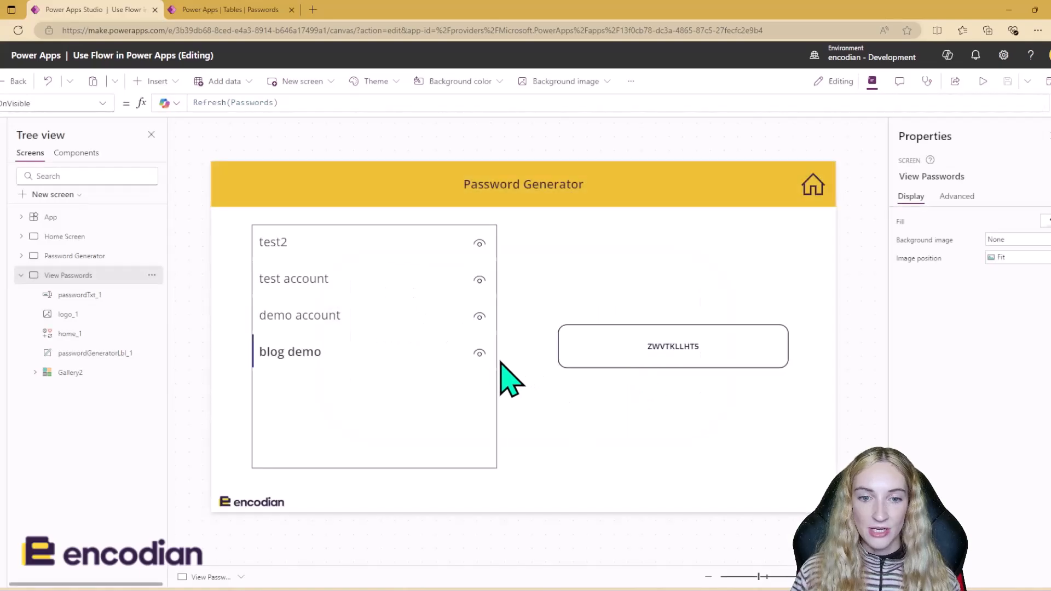
left_click(481, 305)
left_click(480, 243)
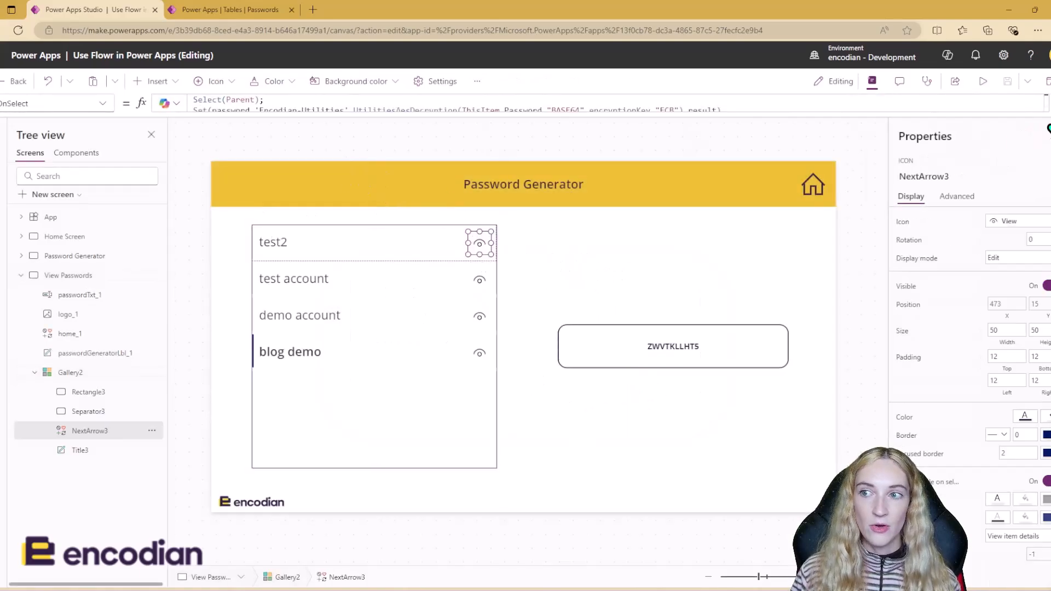
left_click(350, 101)
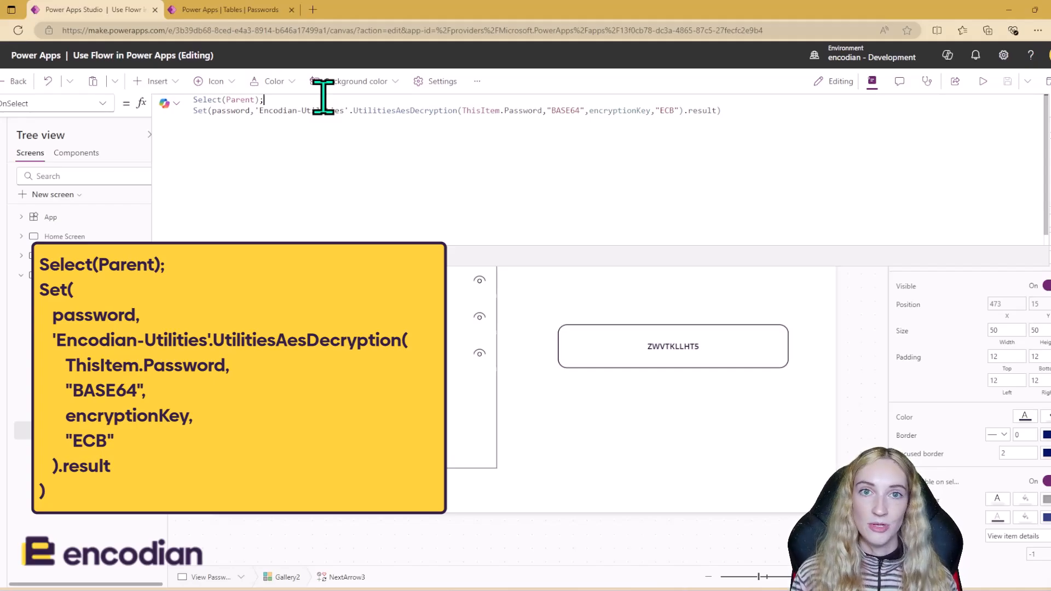
left_click(743, 110)
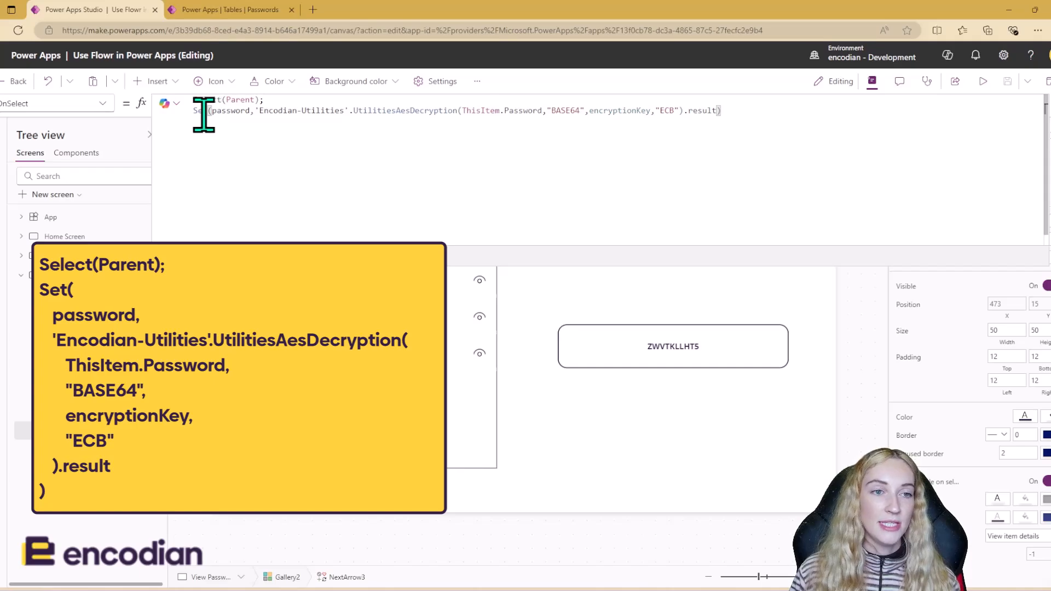
double_click(246, 110)
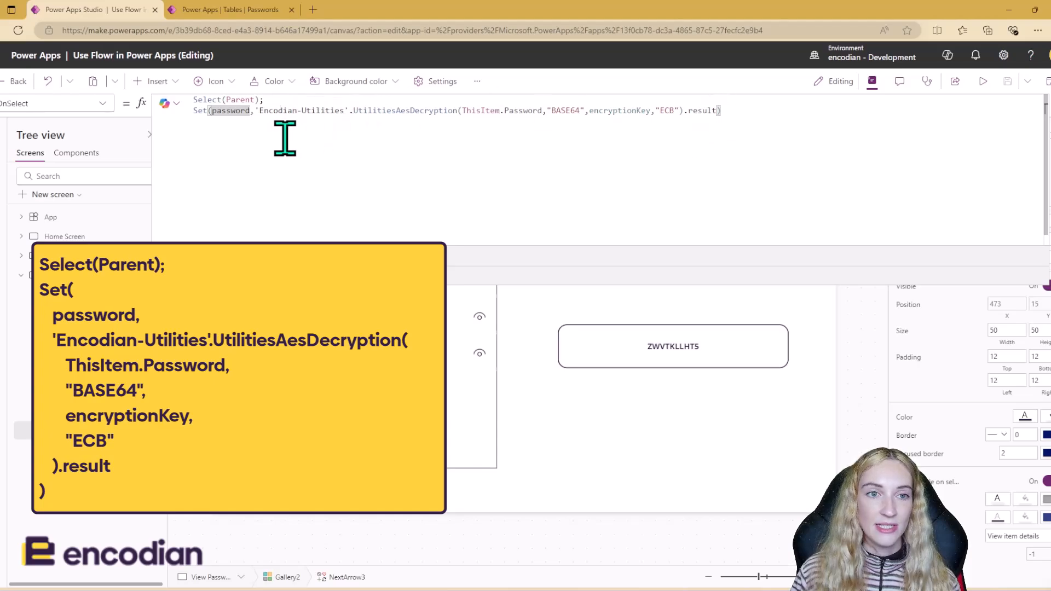
left_click(268, 133)
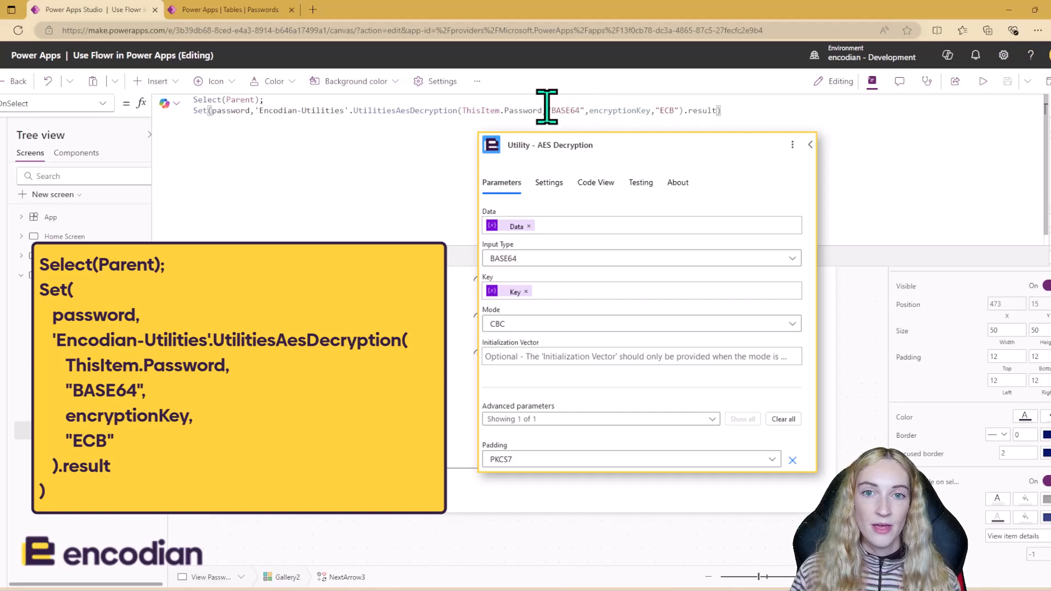
Examine the UtilitiesAesDecryption arguments in the eye icon's OnSelect formula and the .result value stored in the password variable.
left_click_drag(542, 110, 462, 110)
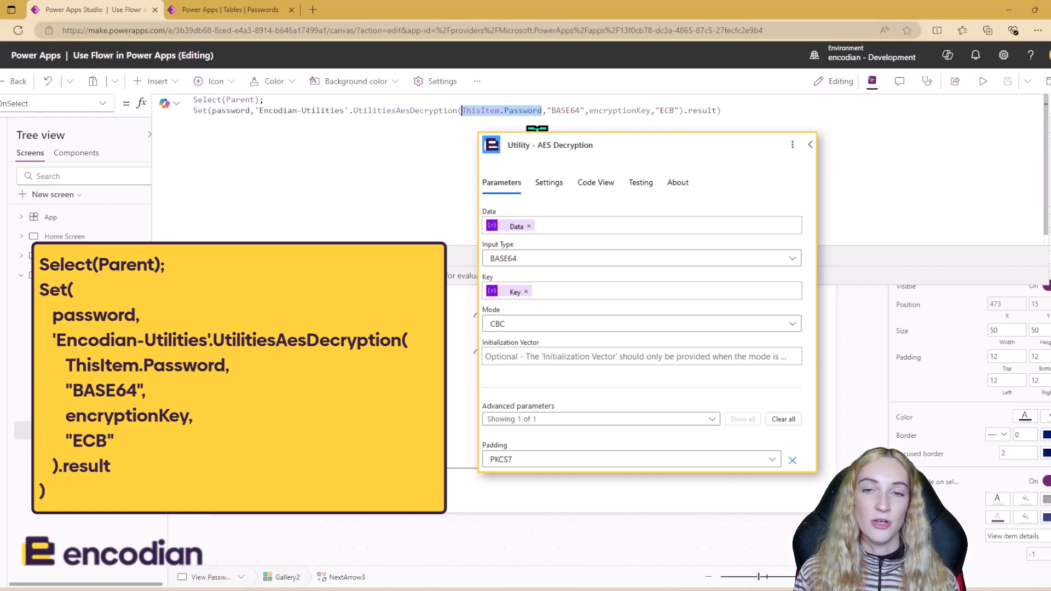
left_click_drag(548, 110, 685, 110)
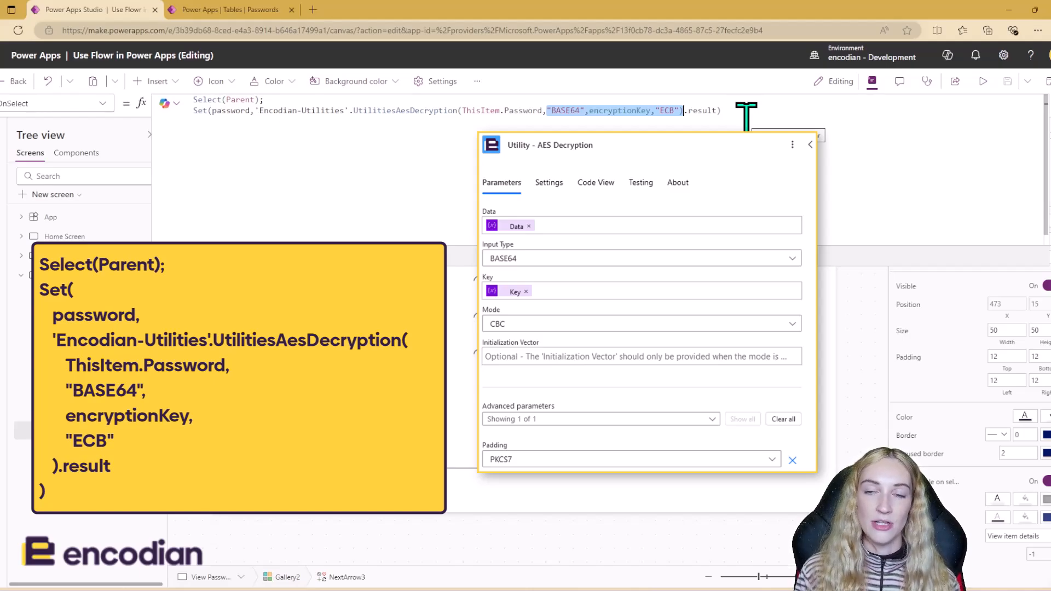
left_click(743, 112)
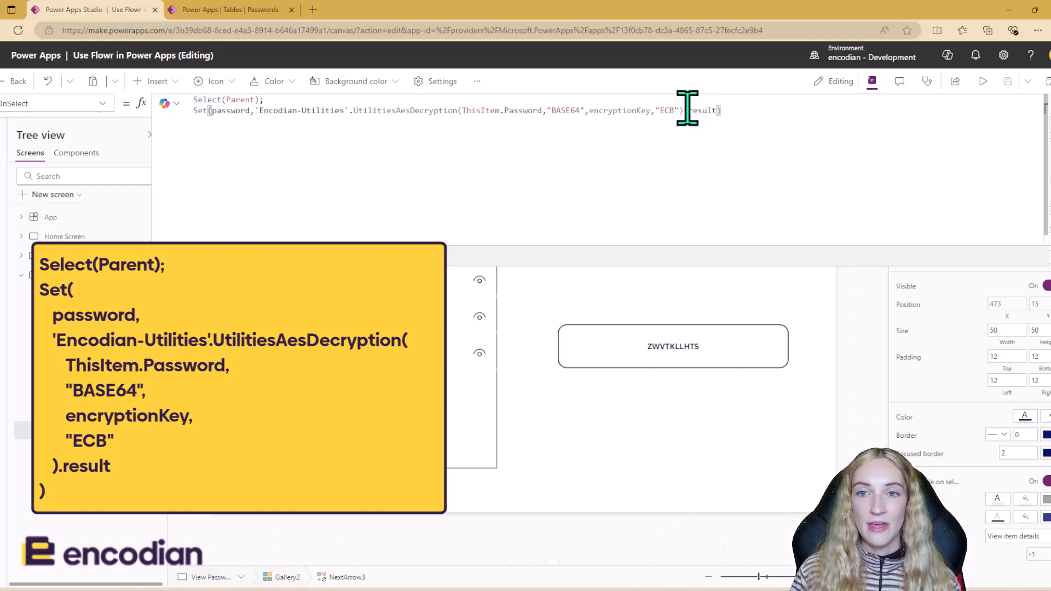
left_click_drag(685, 110, 719, 110)
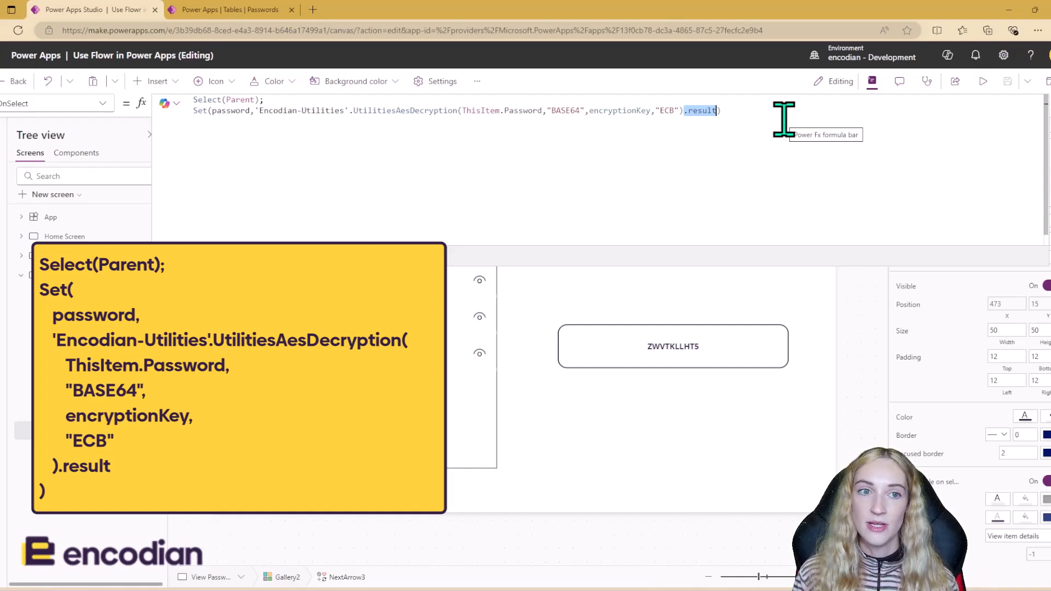
left_click_drag(249, 110, 211, 110)
left_click(283, 145)
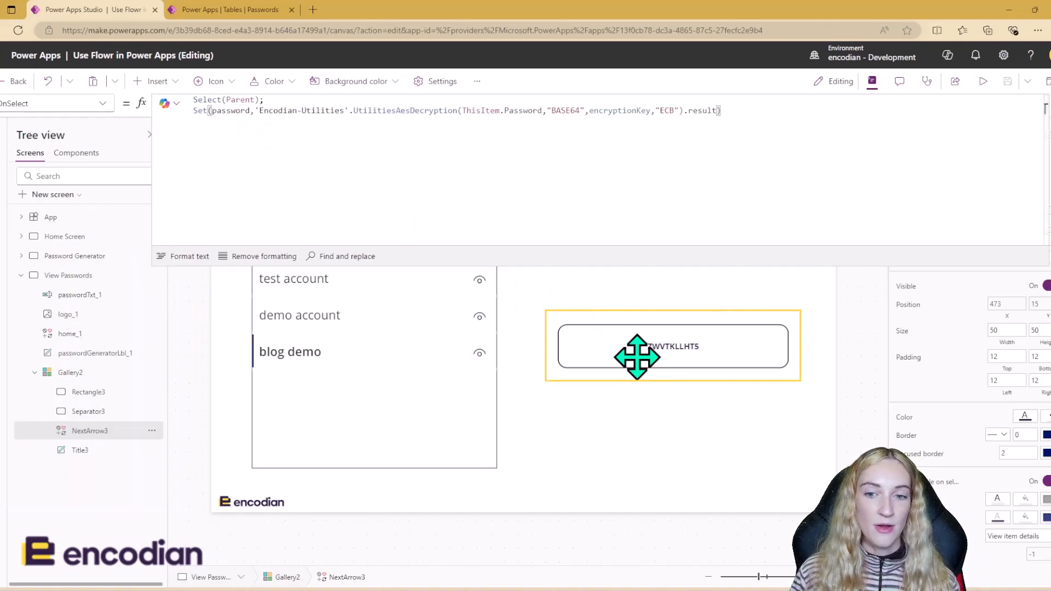
Examine the Default formula of the text input that displays the decrypted password, and start the app preview.
left_click(637, 357)
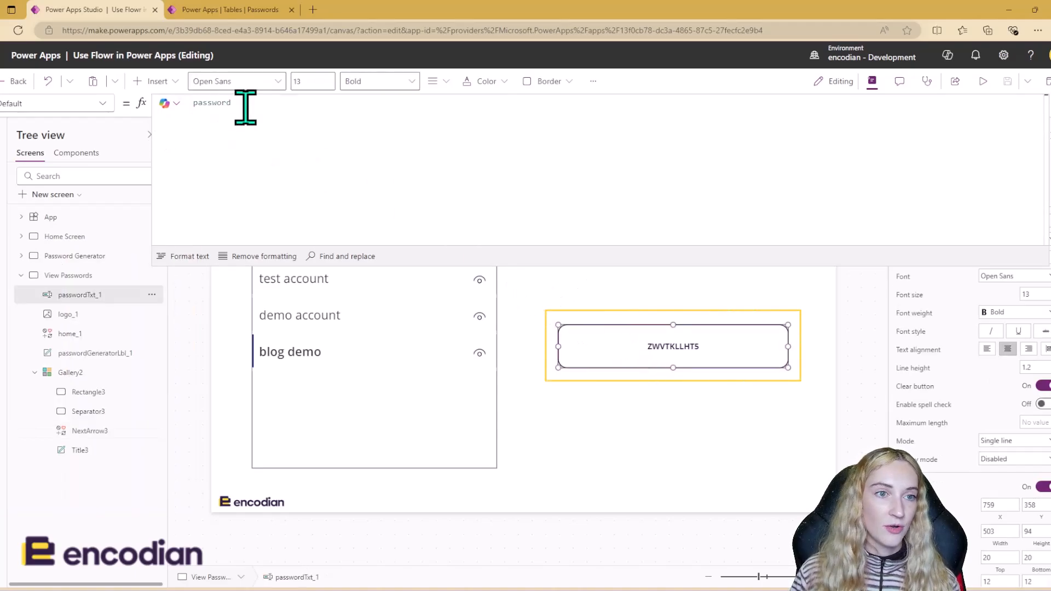
left_click_drag(231, 103, 190, 103)
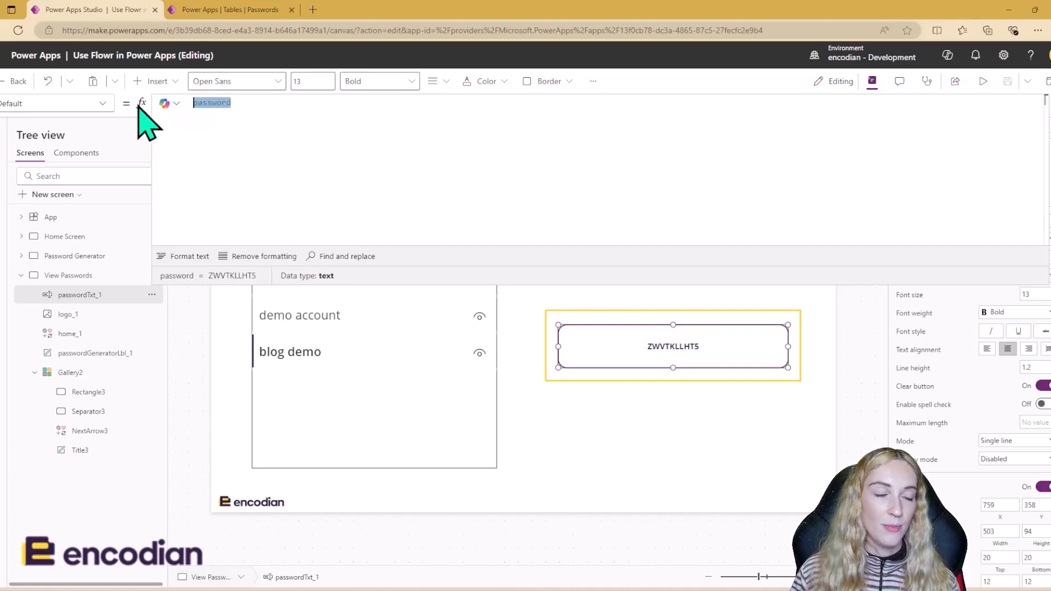
left_click(644, 188)
left_click(983, 82)
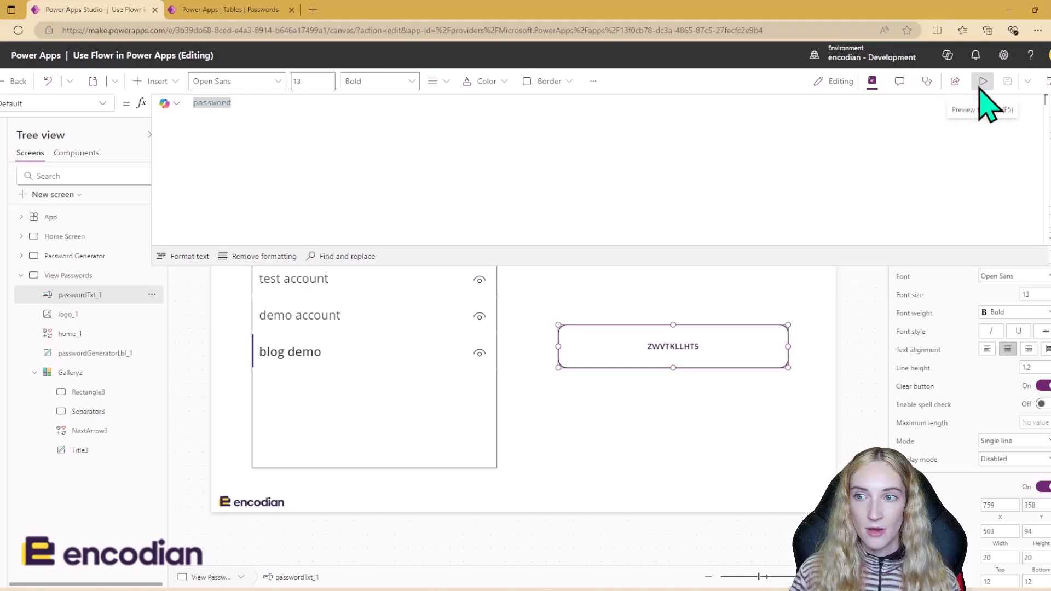